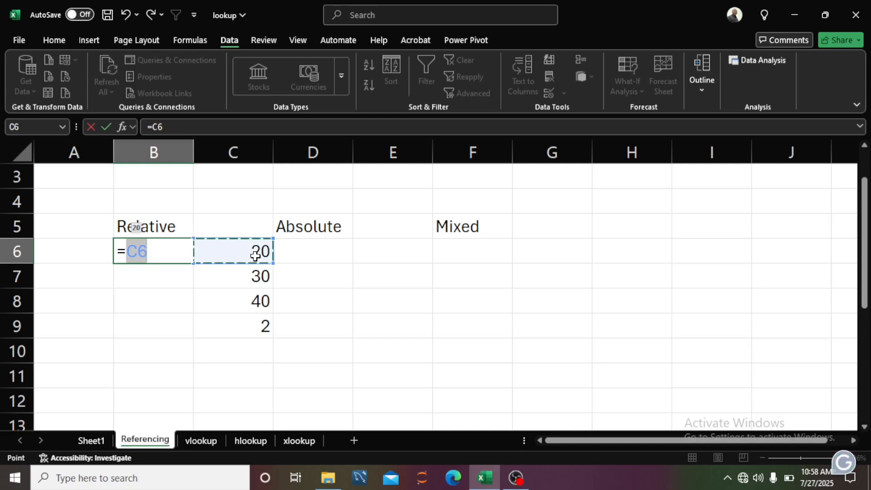
Step: Complete the formula =C6*C9 in cell B6 under the Relative heading and check it
text(*)
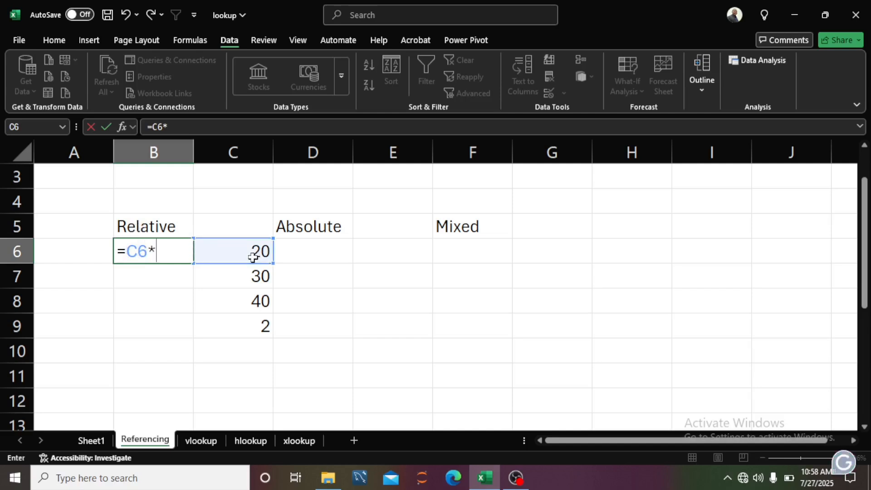
click(262, 326)
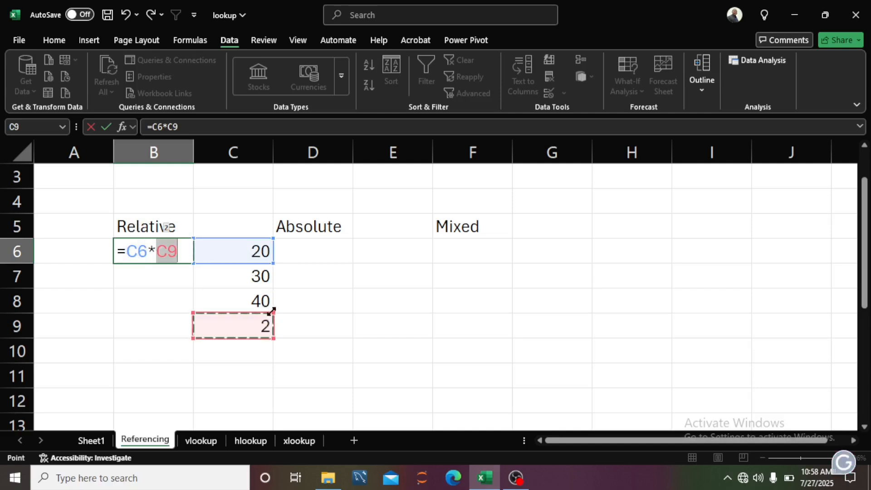
key(Return)
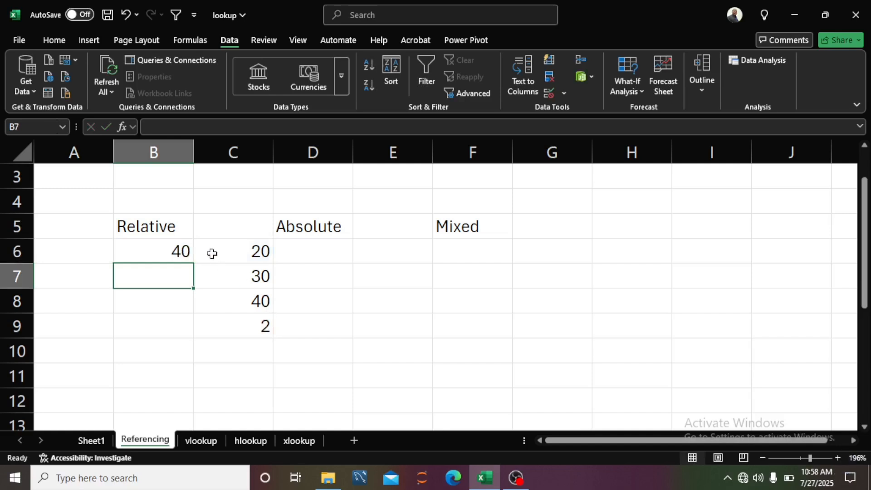
click(179, 251)
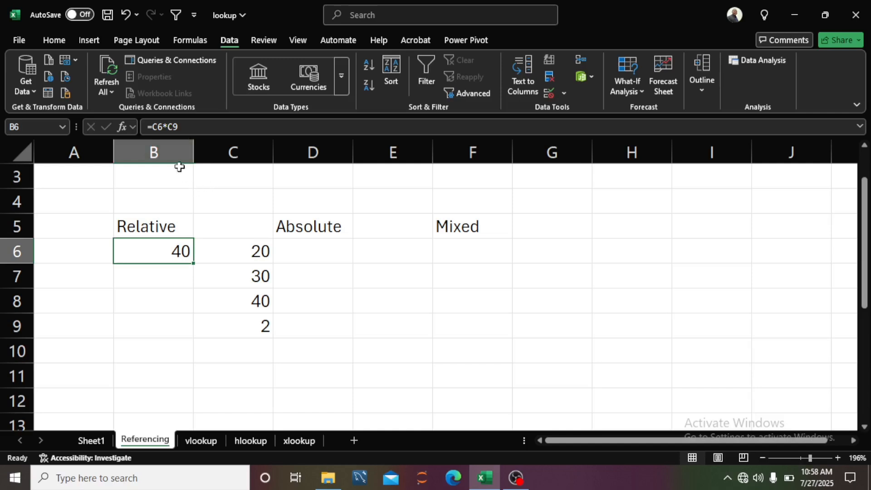
click(317, 258)
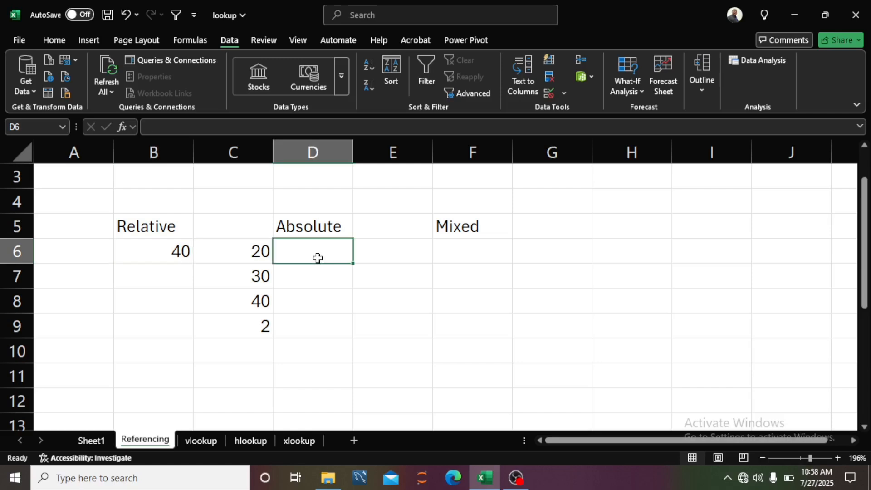
Step: Fill the B6 formula down to B7, inspect the copy's cell references, and clear B7
click(174, 250)
drag(193, 261, 191, 285)
click(182, 278)
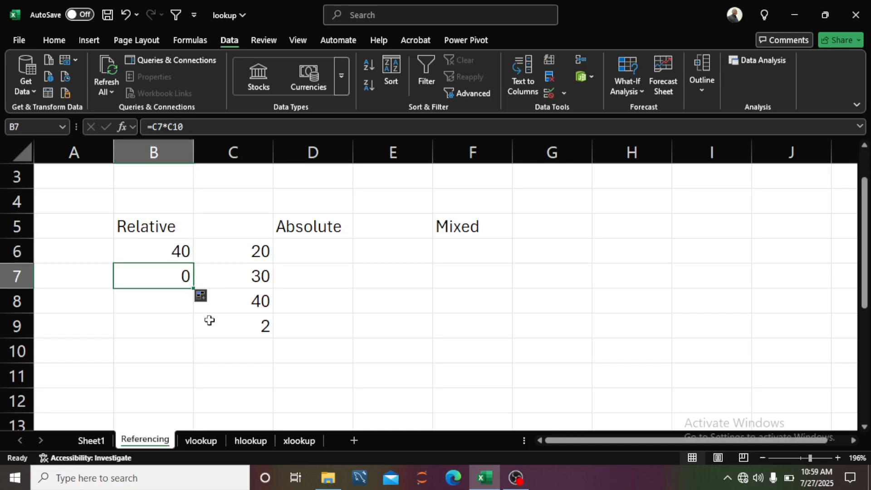
click(254, 347)
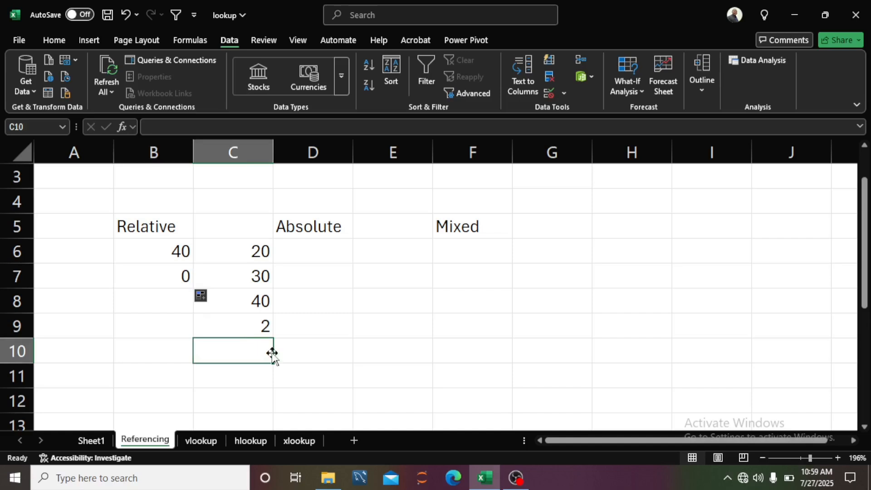
click(165, 275)
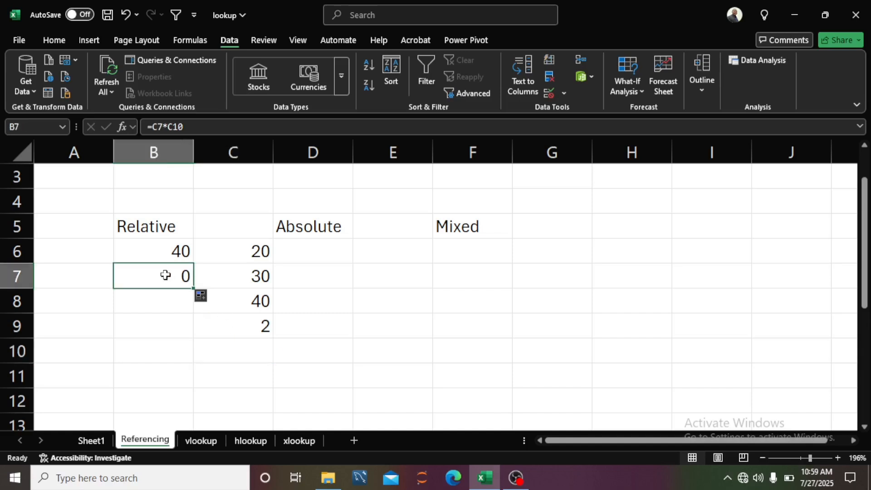
key(Delete)
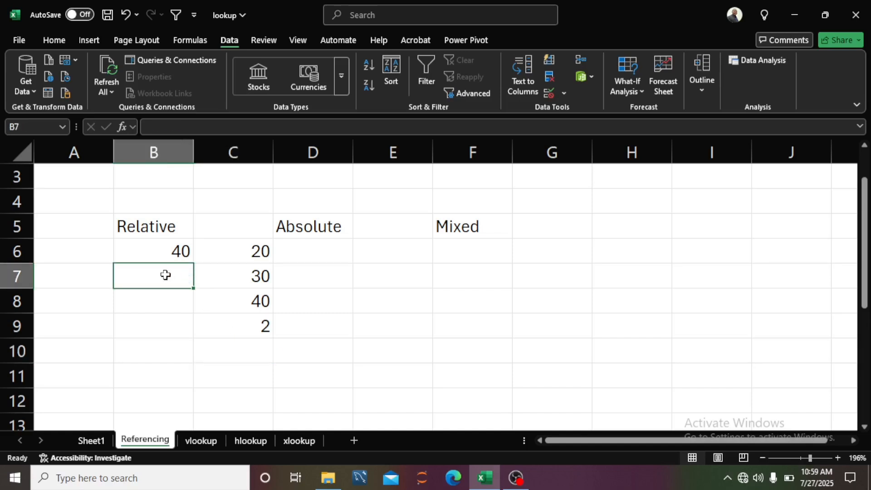
Step: Enter the formula =C6*C9 in cell D6 under the Absolute heading
click(322, 244)
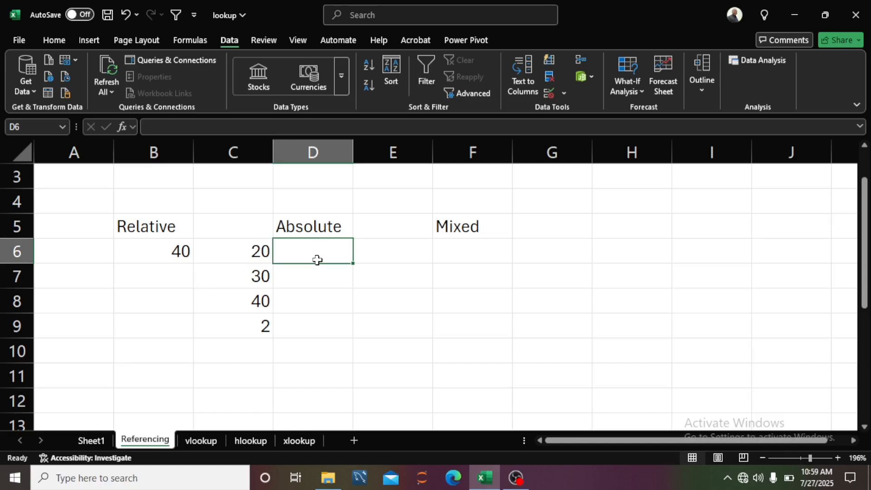
text(=)
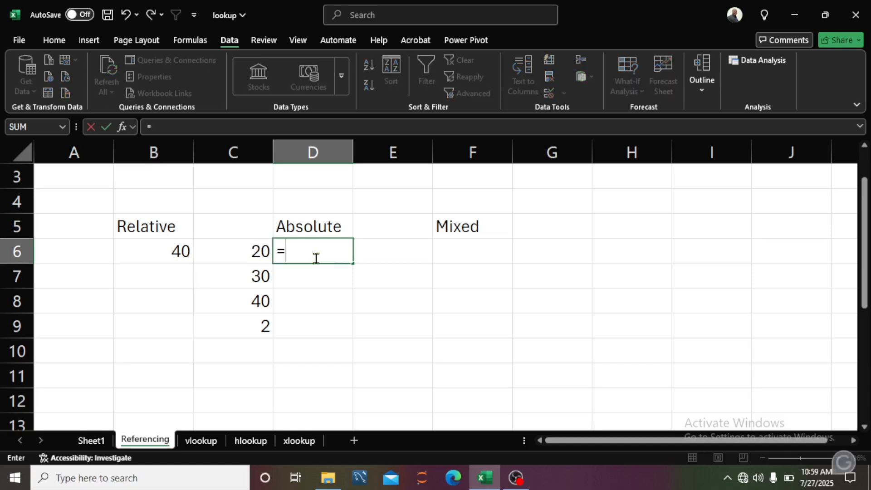
click(258, 255)
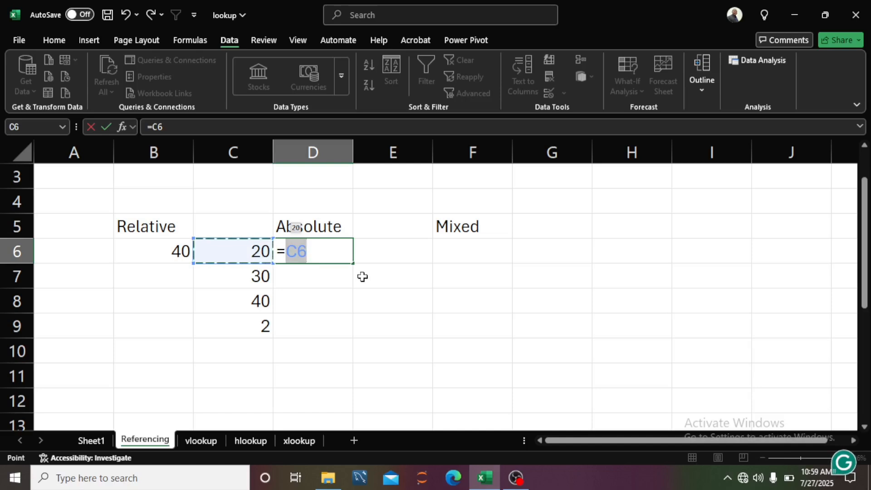
text(*)
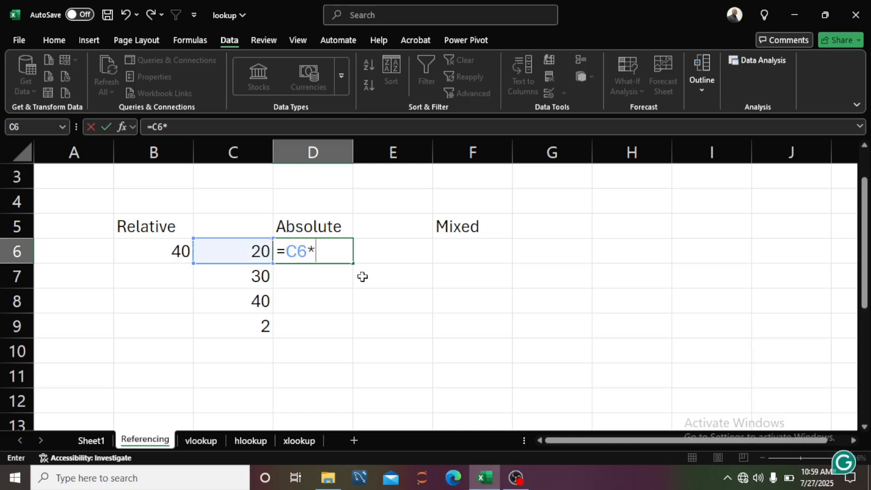
click(259, 325)
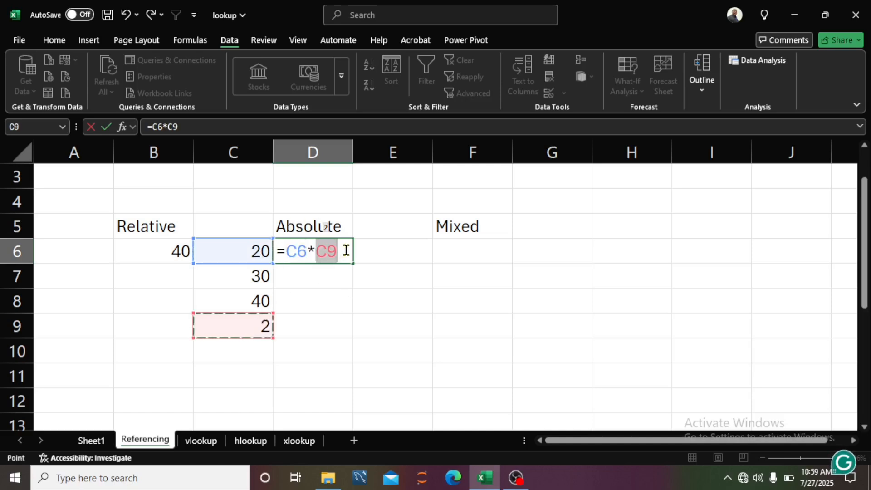
key(Return)
Step: Fill the D6 formula with relative references down through D9 and inspect the formulas in D7, D8 and D9
click(335, 255)
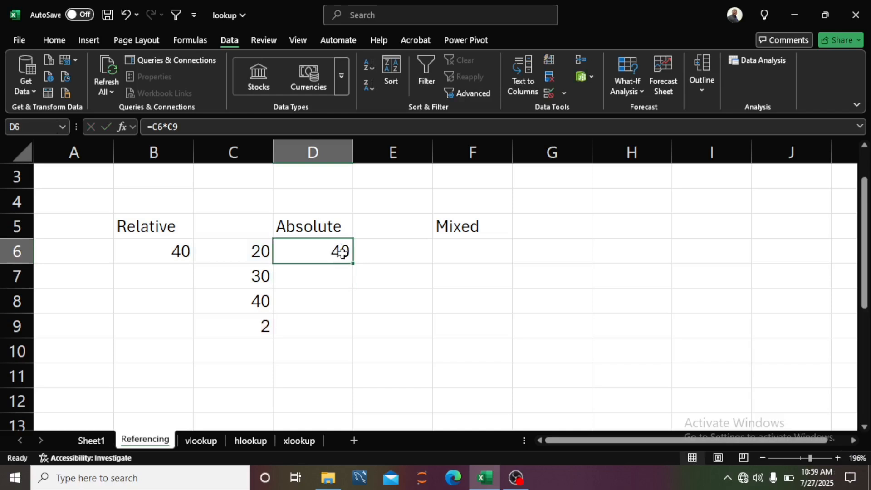
drag(352, 262, 348, 334)
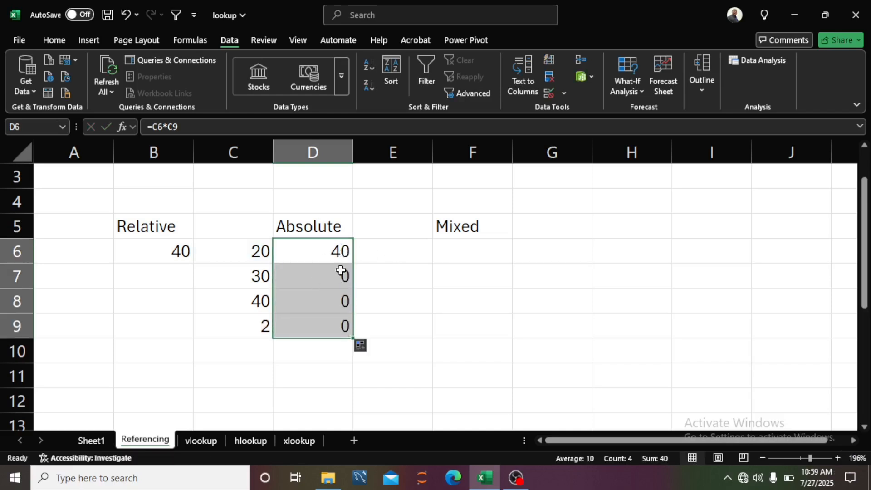
click(327, 278)
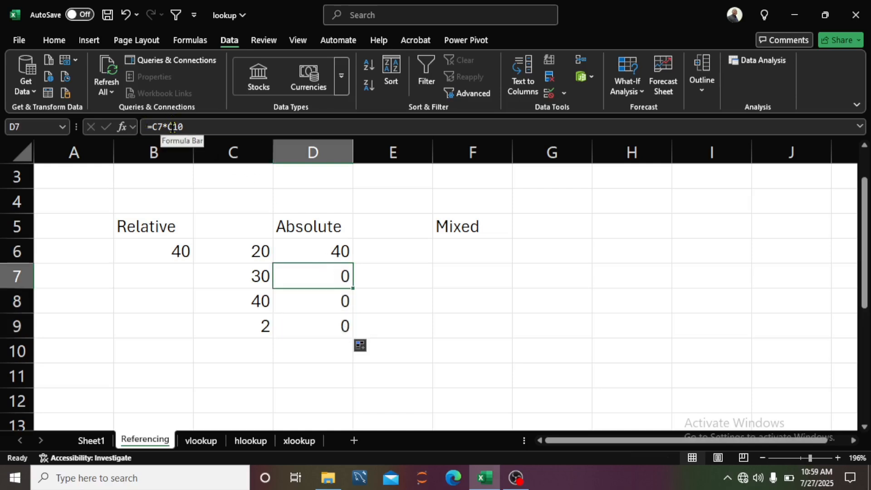
click(336, 301)
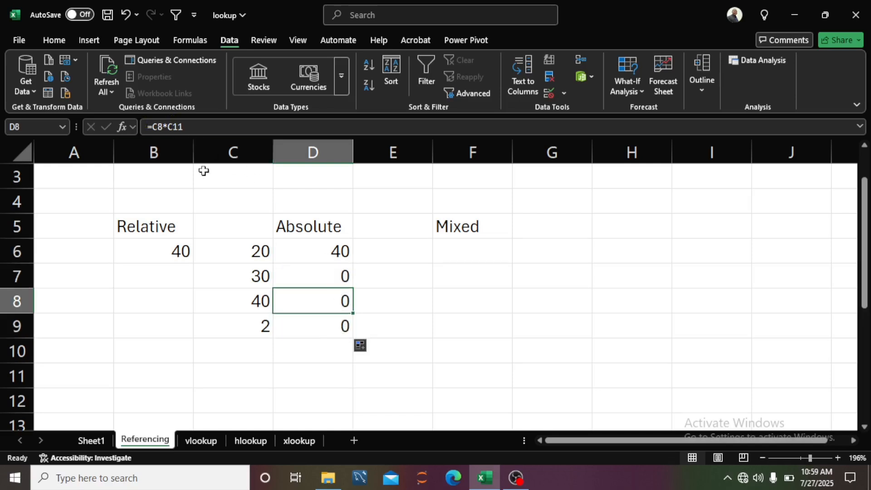
click(342, 326)
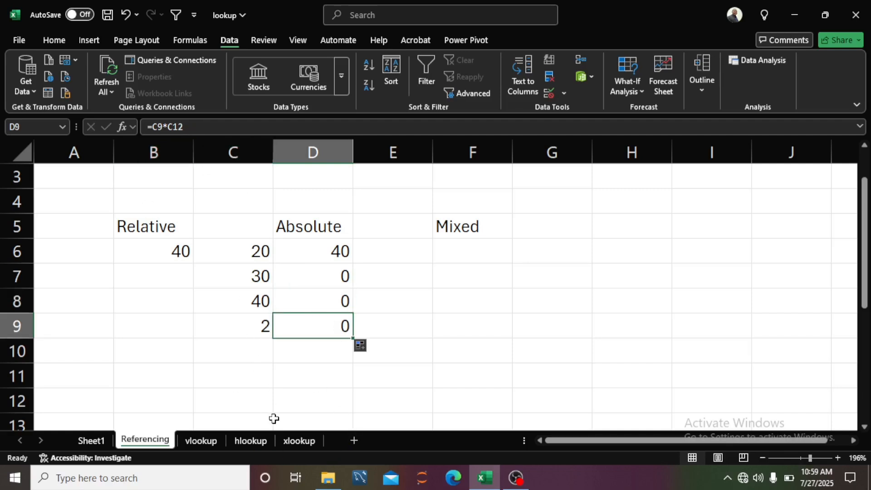
Step: Make the C9 reference in the D6 formula absolute so it reads =C6*$C$9
click(336, 252)
double_click(337, 251)
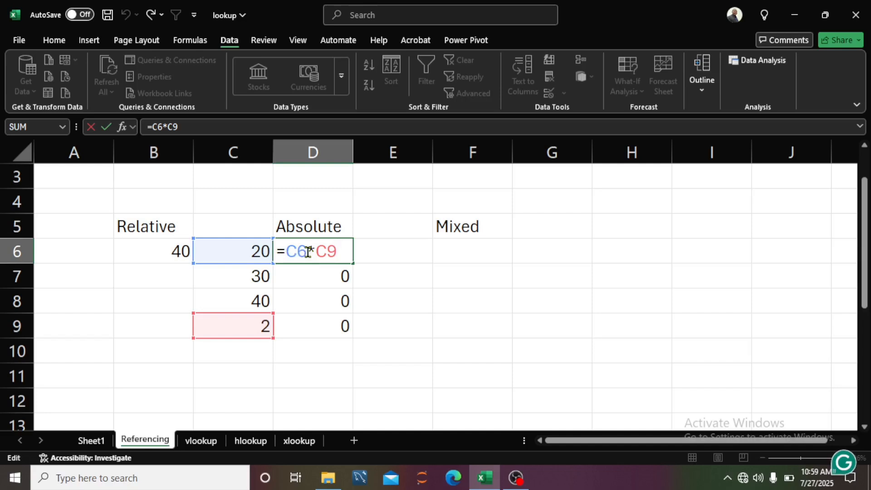
click(316, 250)
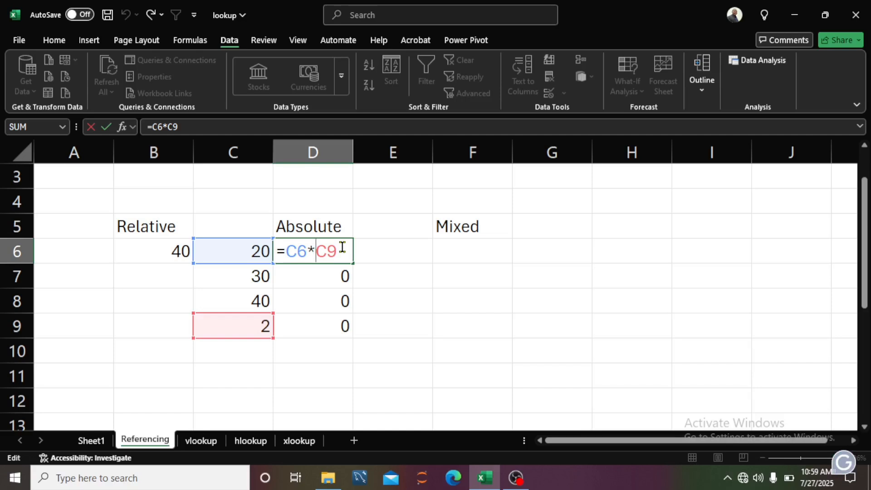
text($)
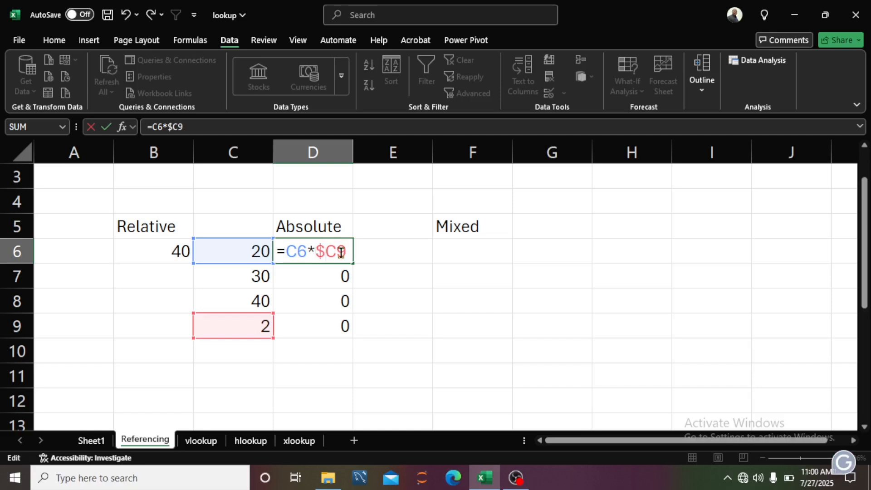
click(340, 253)
text($)
key(Return)
Step: Fill the D6 formula with the absolute reference down through D9 and check the formulas in D7 and D8
click(341, 252)
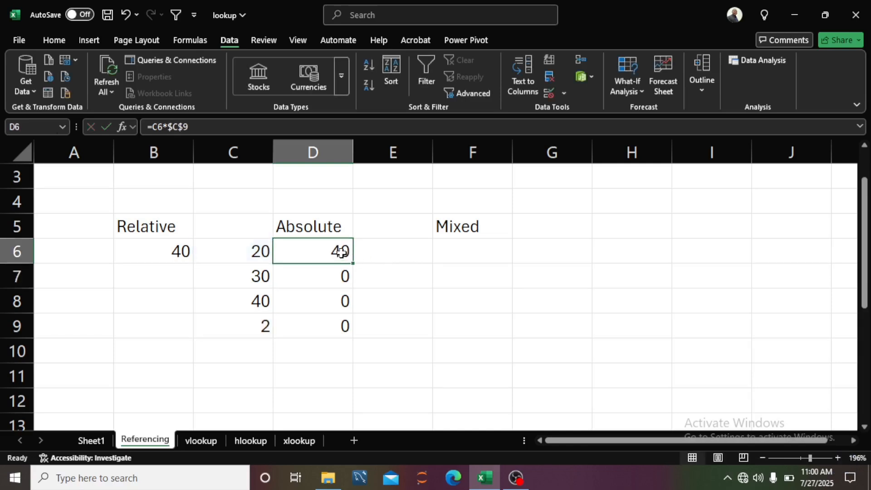
drag(353, 262, 357, 340)
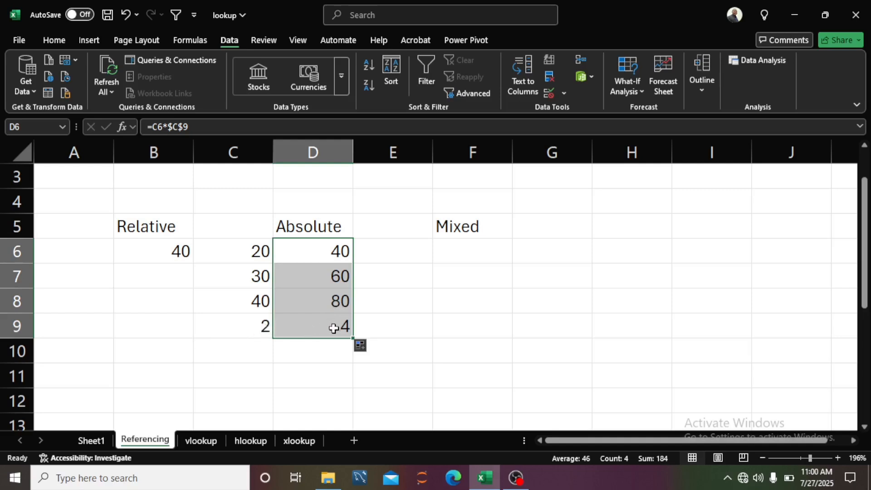
click(341, 277)
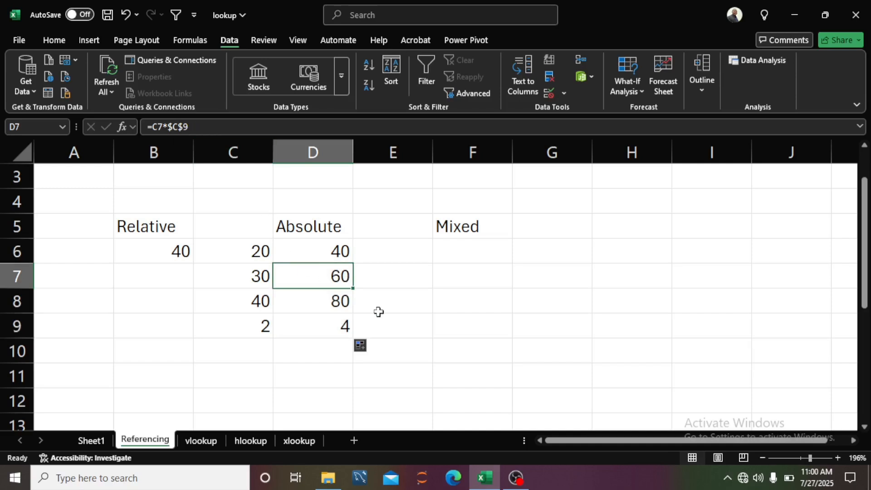
click(340, 299)
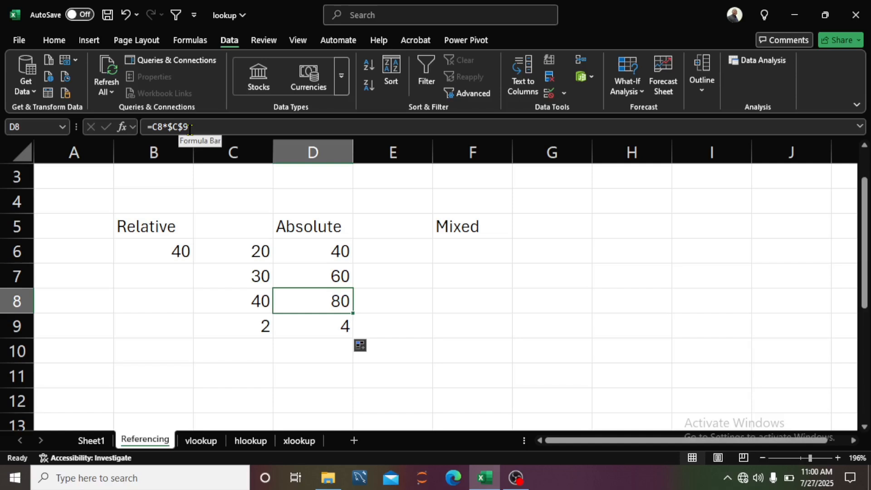
Step: Enter the row-locked mixed reference =C$9 in cell F6 under the Mixed heading
click(476, 249)
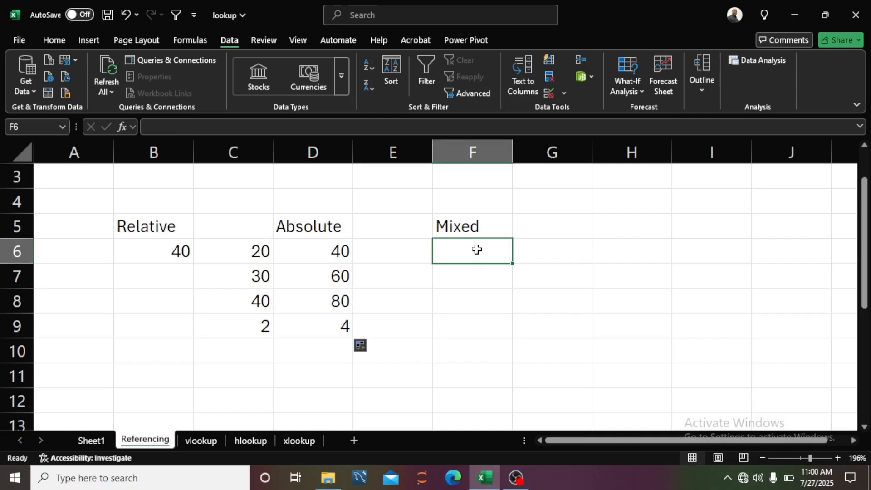
text(=)
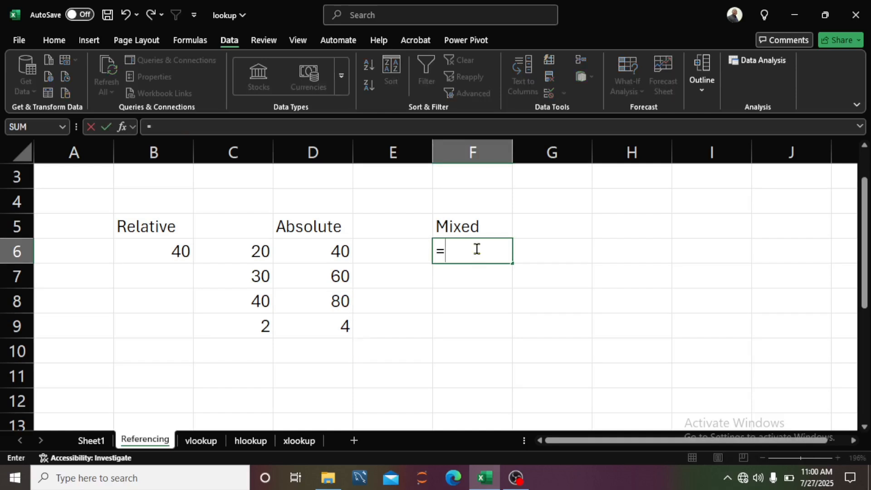
text(C$)
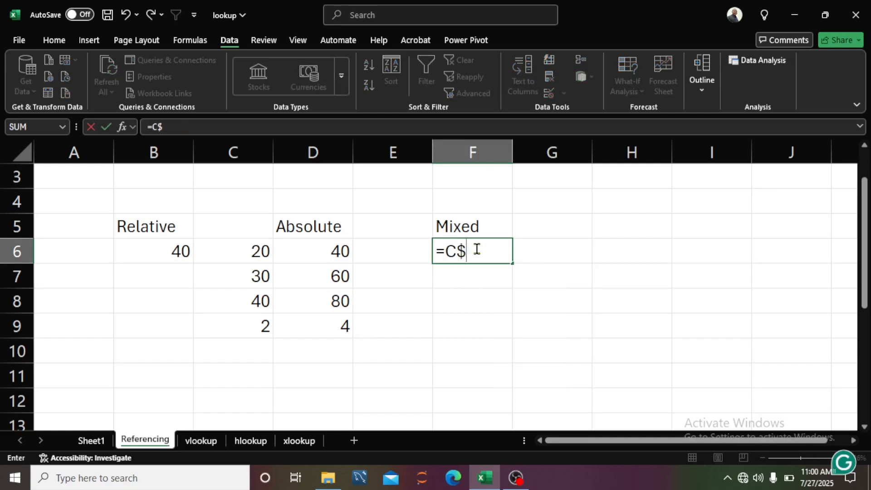
text(9)
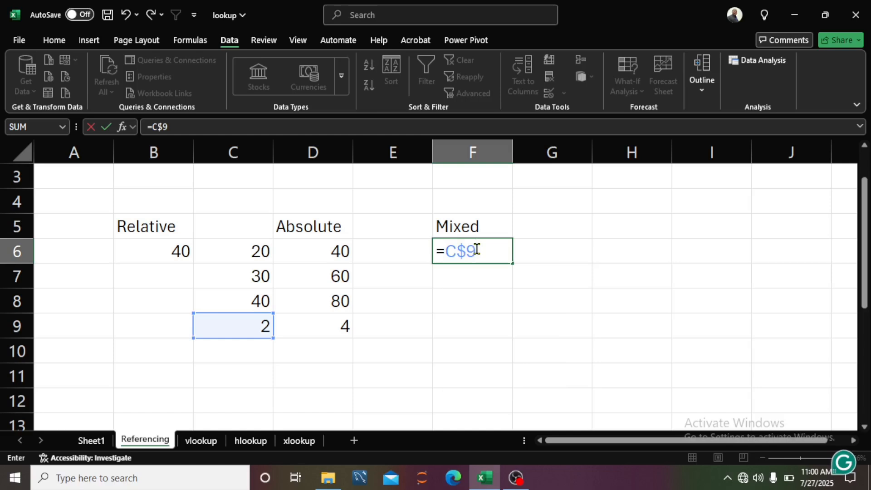
key(Return)
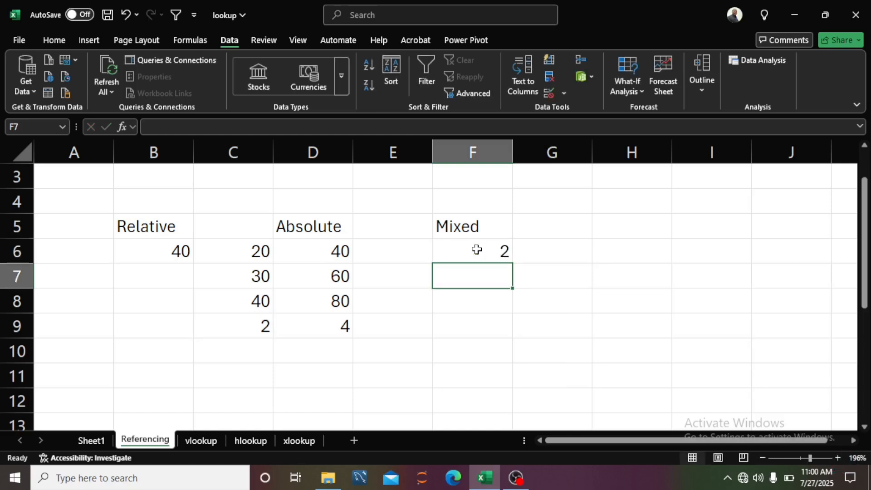
Step: Enter the column-locked mixed reference =$C9 in cell F7 and review the formula in F6
text(=)
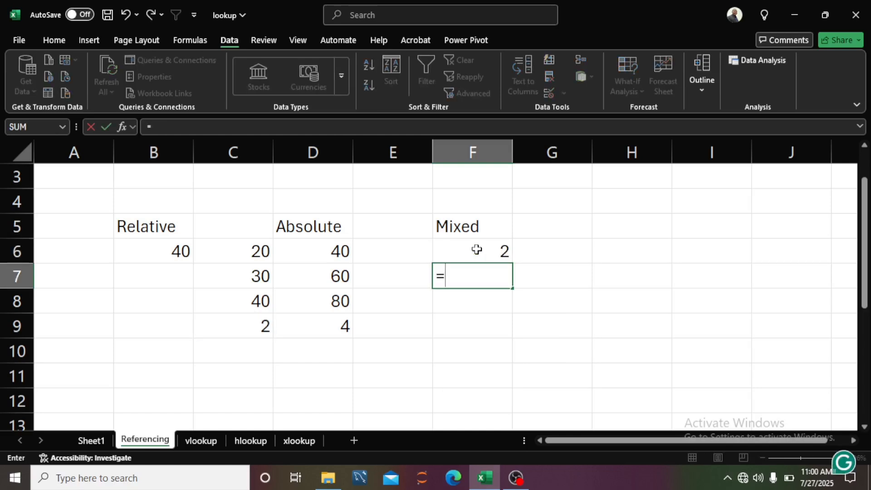
text($C)
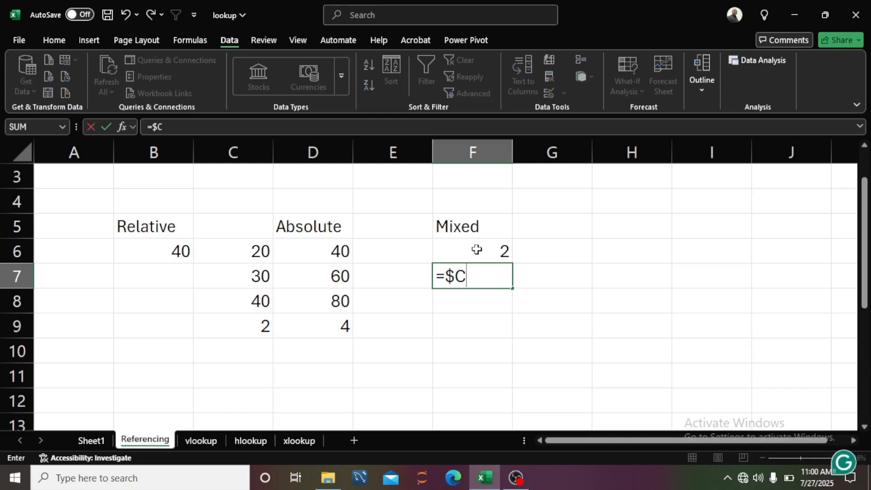
text(9)
key(Return)
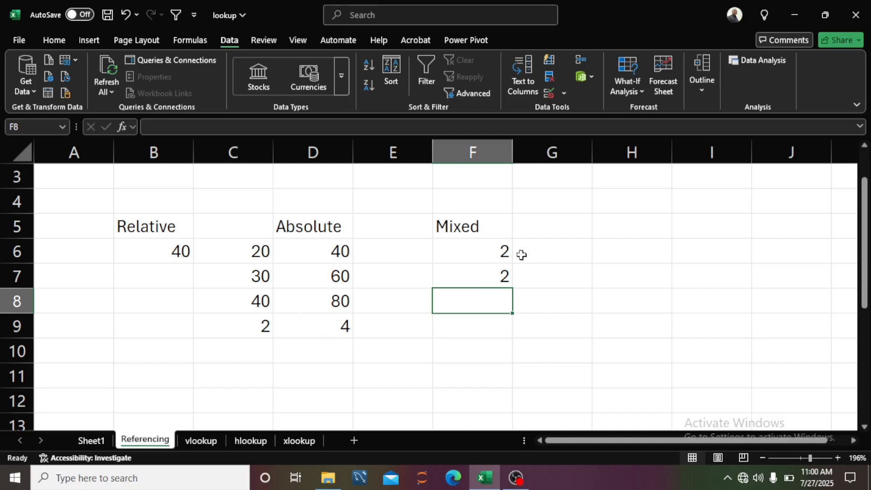
click(481, 255)
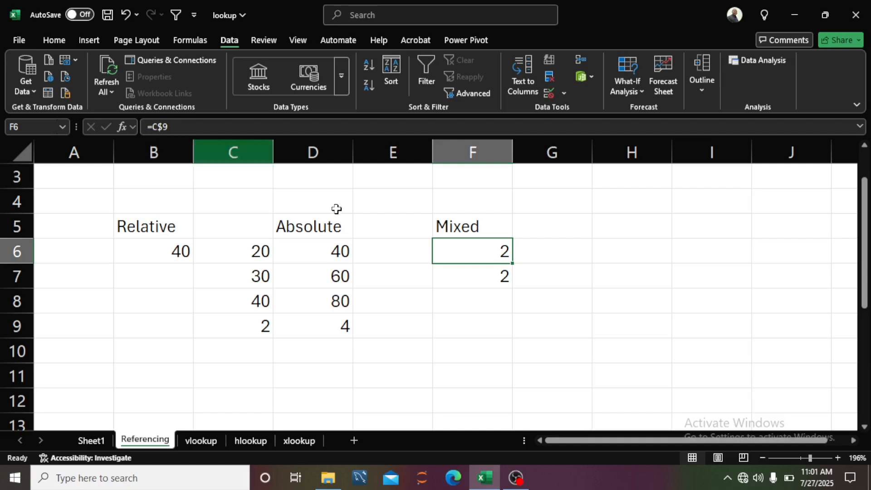
Step: Review the column-locked formula in F7 and switch to the vlookup sheet
click(467, 276)
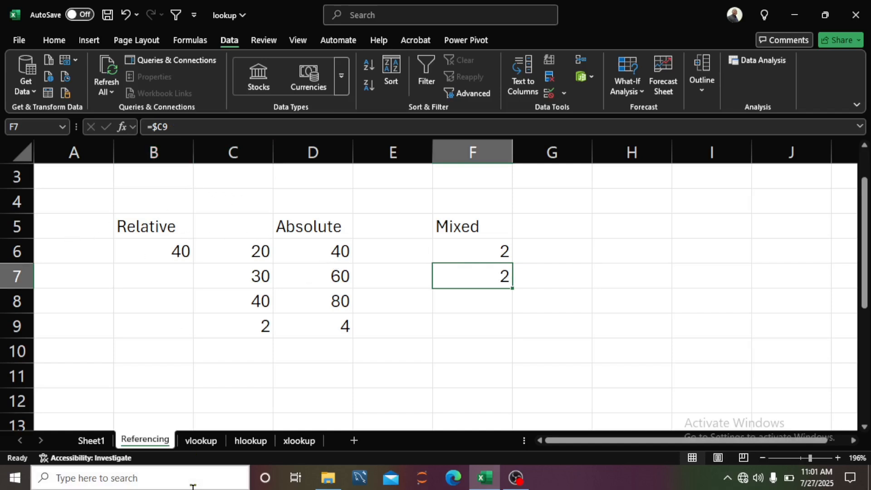
click(202, 441)
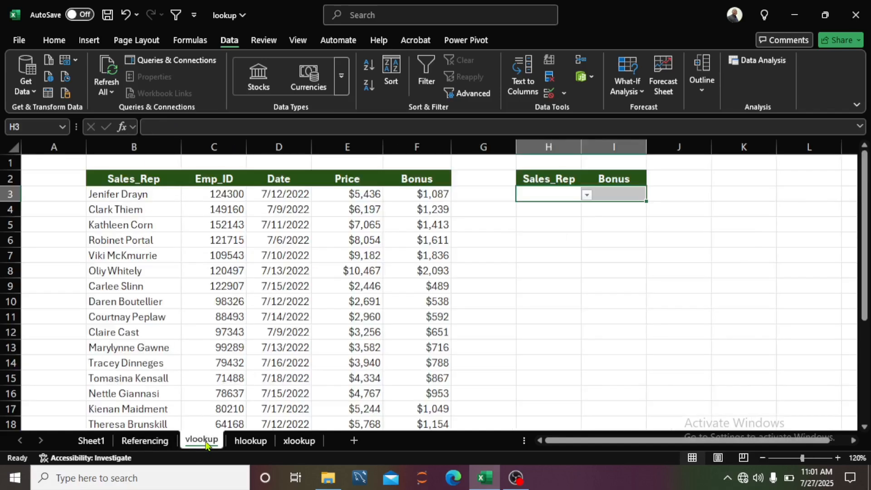
Step: Try the Sales_Rep list in H3 with the reps from rows 5 and 3, and clear the cell
click(553, 194)
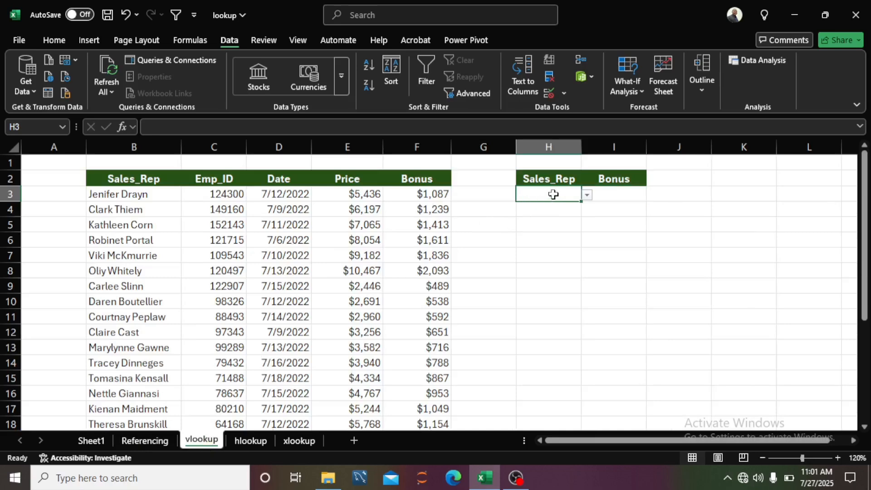
click(587, 196)
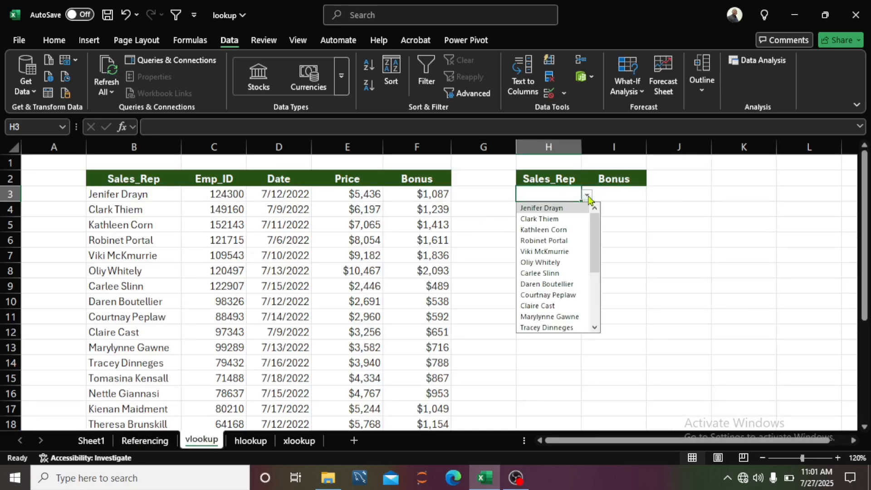
click(555, 236)
click(560, 252)
click(579, 195)
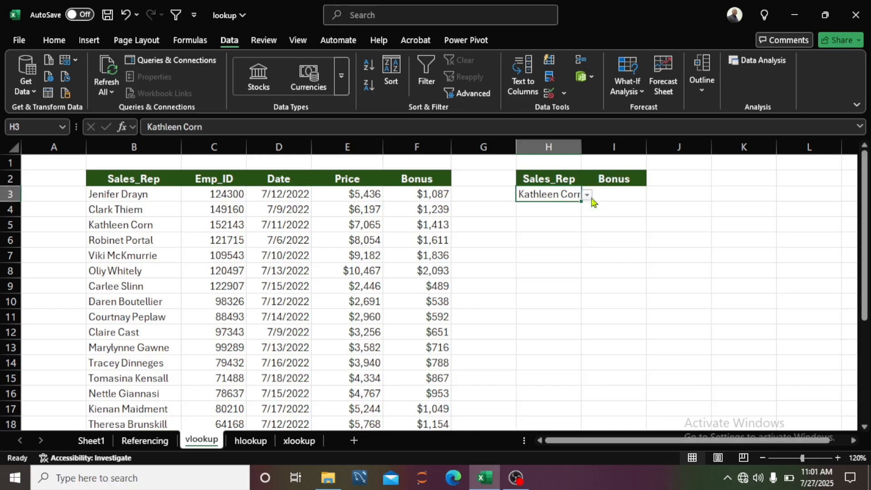
click(587, 196)
click(551, 208)
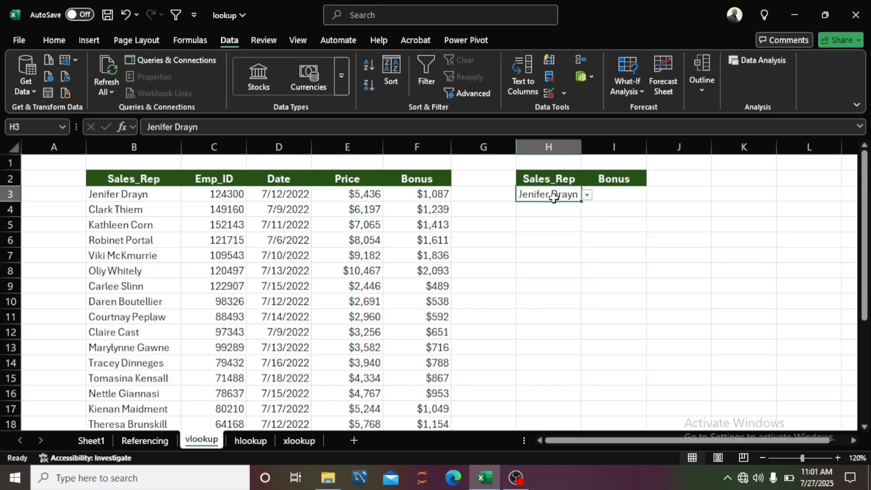
key(Delete)
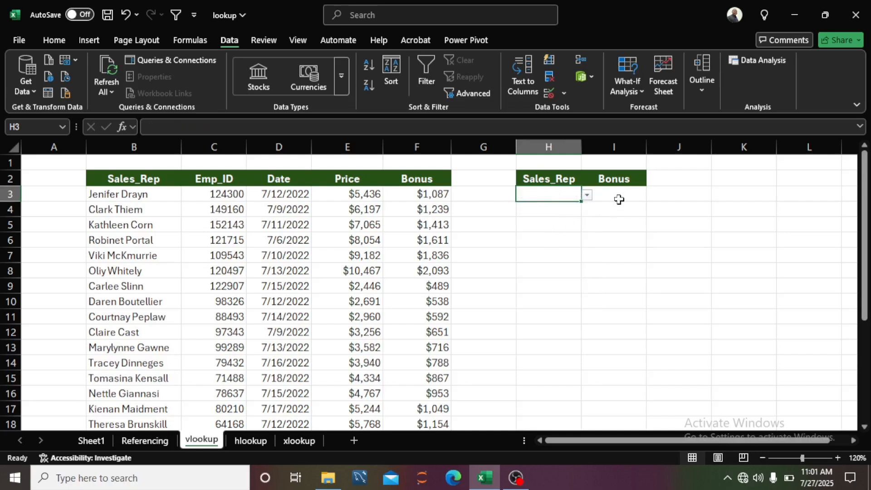
Step: Look over the sales table and start a VLOOKUP formula in I3 under Bonus with H3 as the lookup value
click(619, 200)
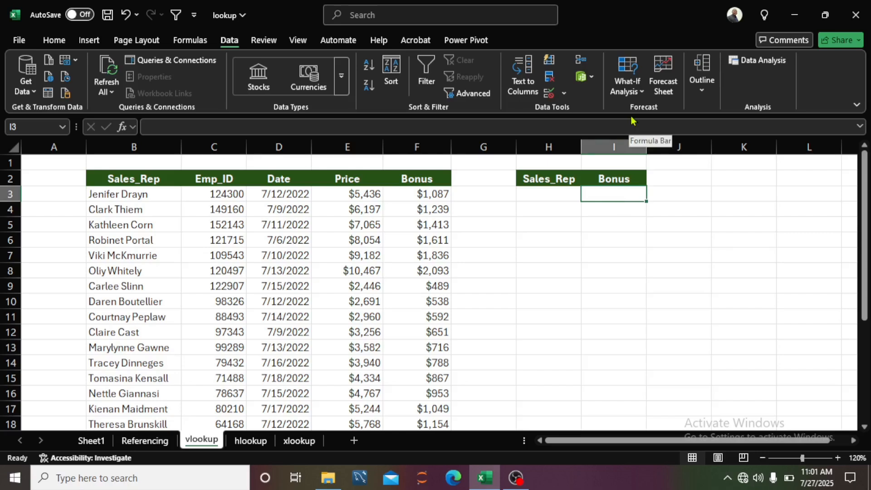
scroll(435, 243, down, 3)
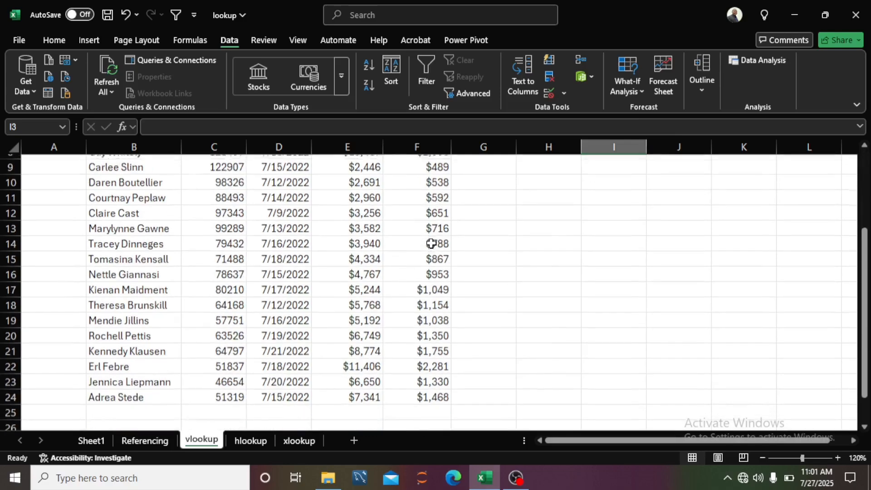
scroll(433, 240, up, 3)
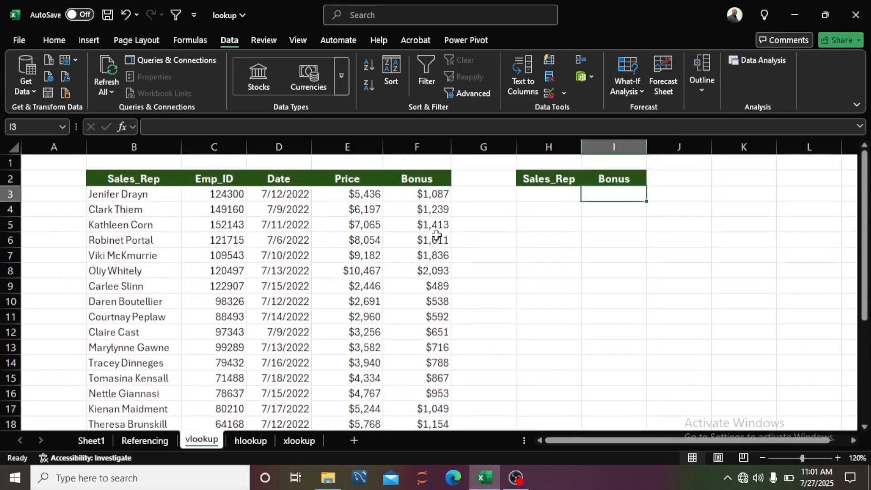
scroll(436, 235, down, 2)
scroll(426, 235, up, 2)
click(556, 193)
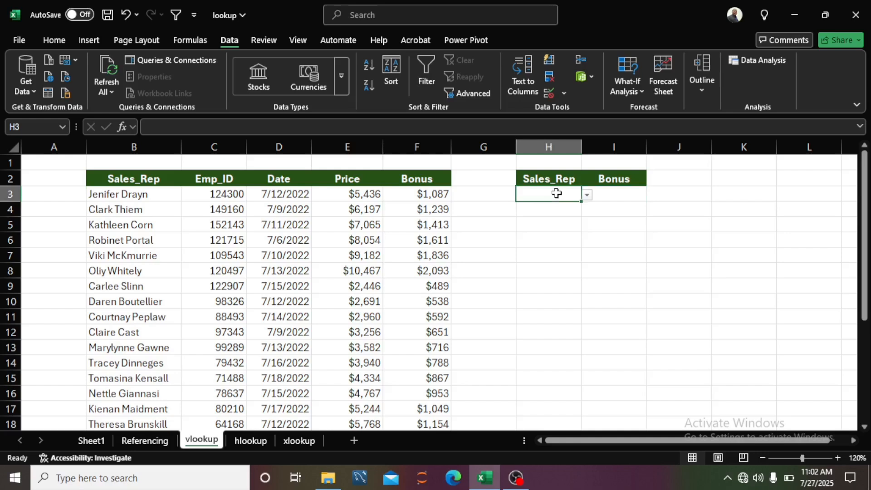
click(607, 193)
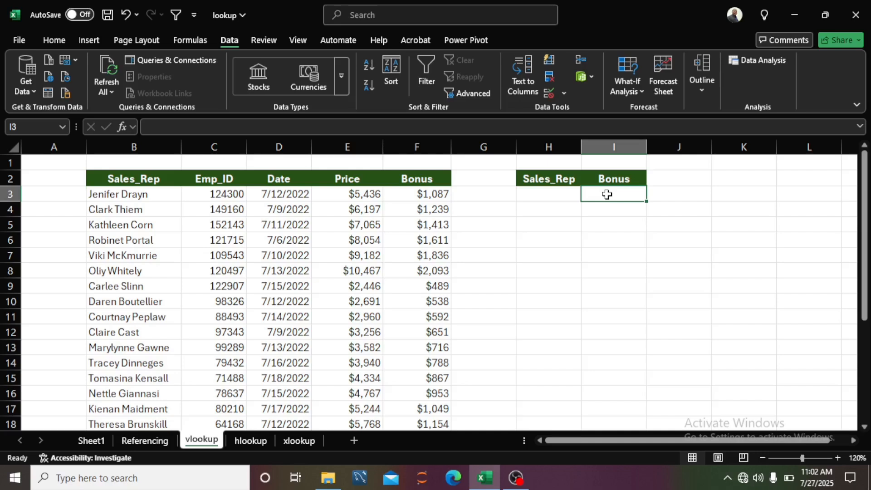
text(=)
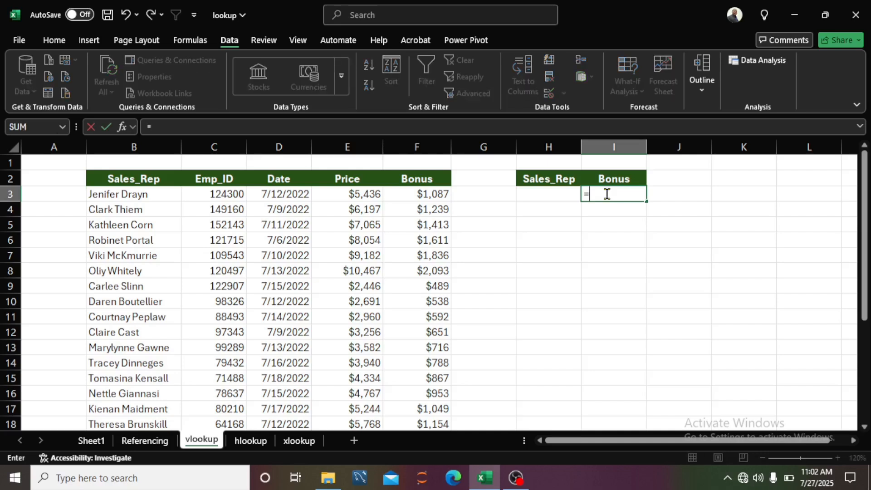
text(vlook)
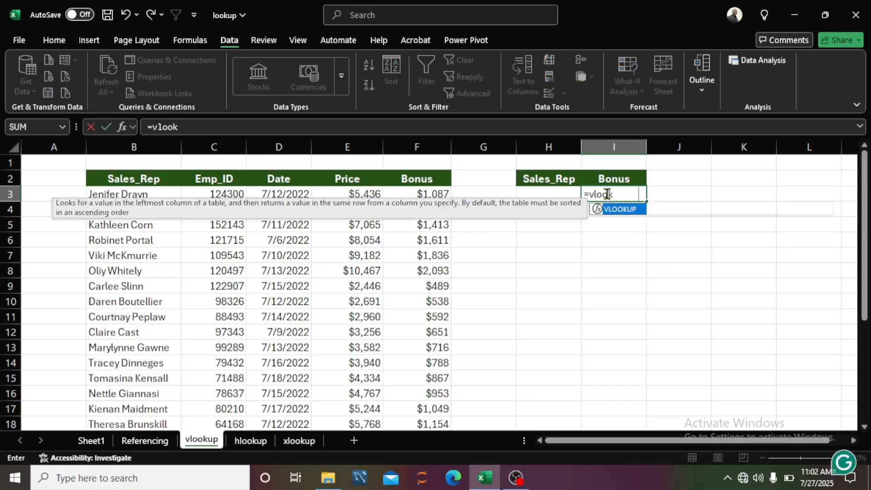
key(Tab)
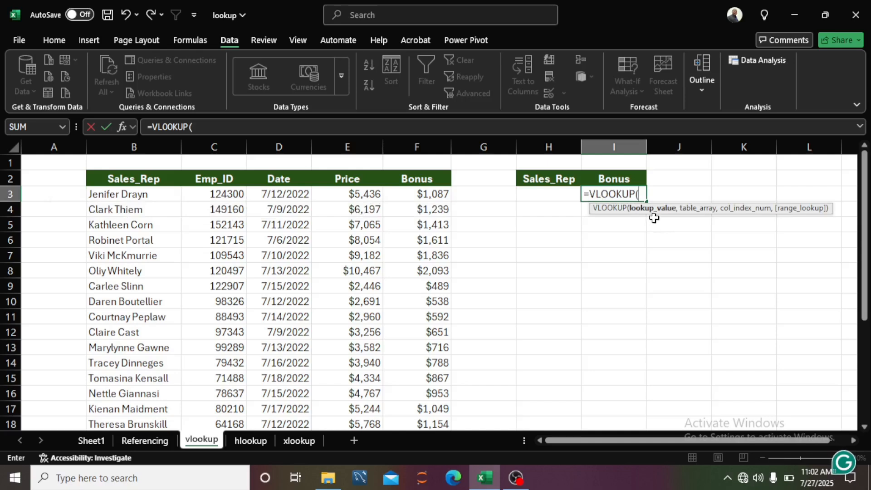
click(556, 193)
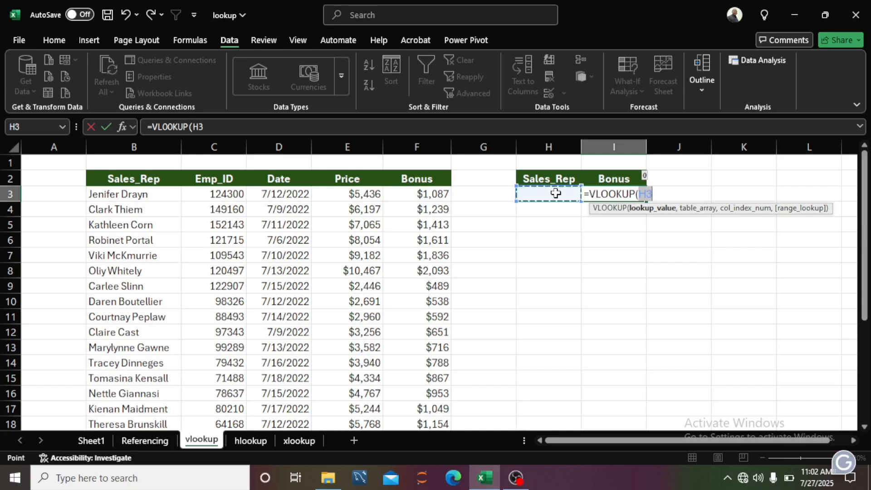
text(,)
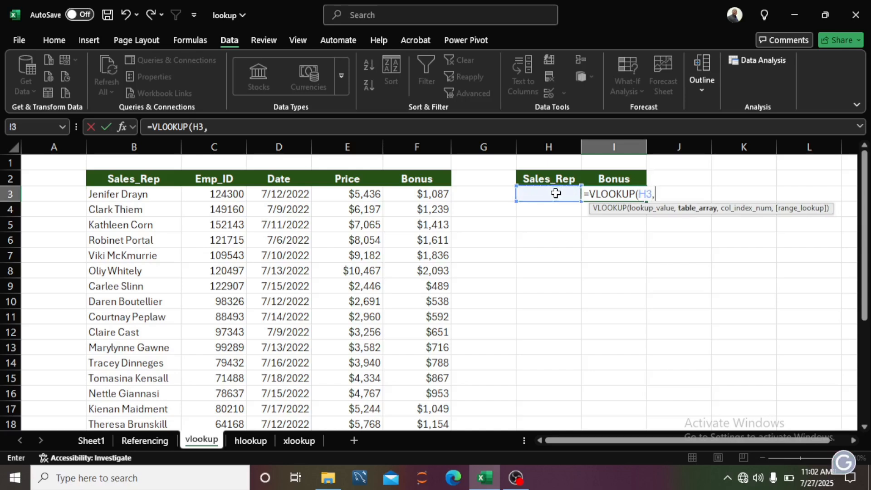
Step: Complete the I3 formula as =VLOOKUP(H3,B2:F24,5,FALSE) with an exact match and check it
click(103, 178)
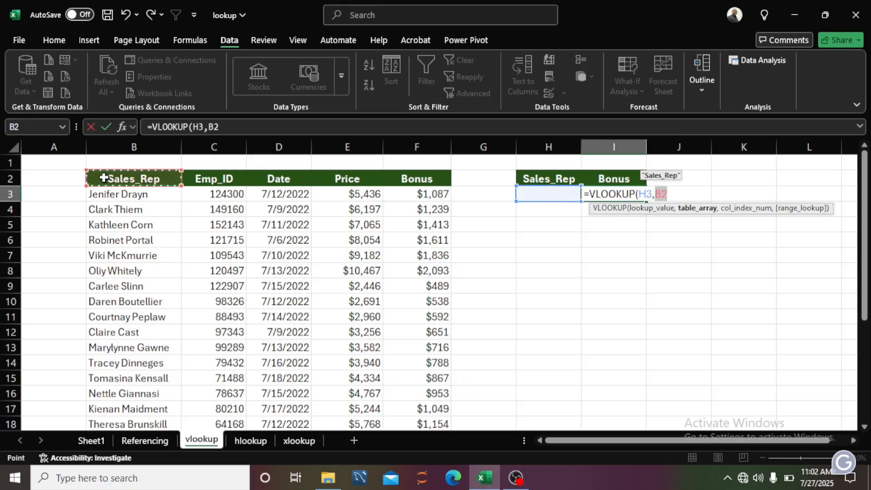
key(ctrl+shift+Right)
key(ctrl+shift+Down)
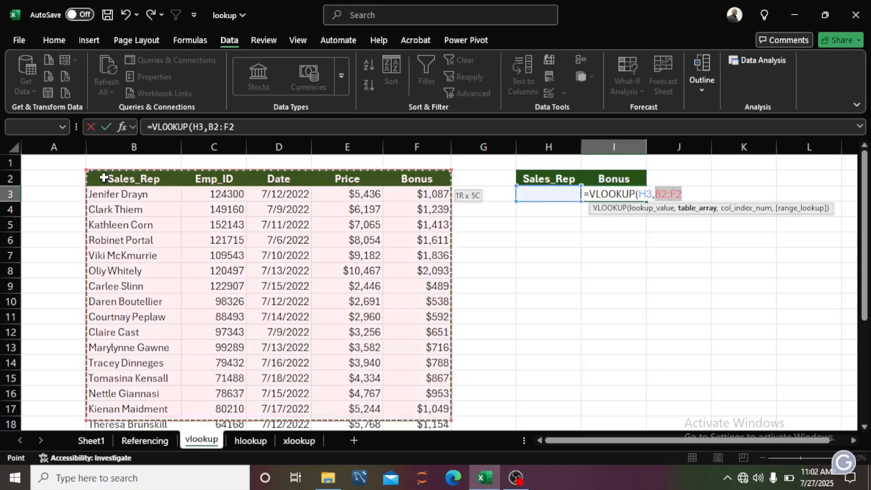
text(,)
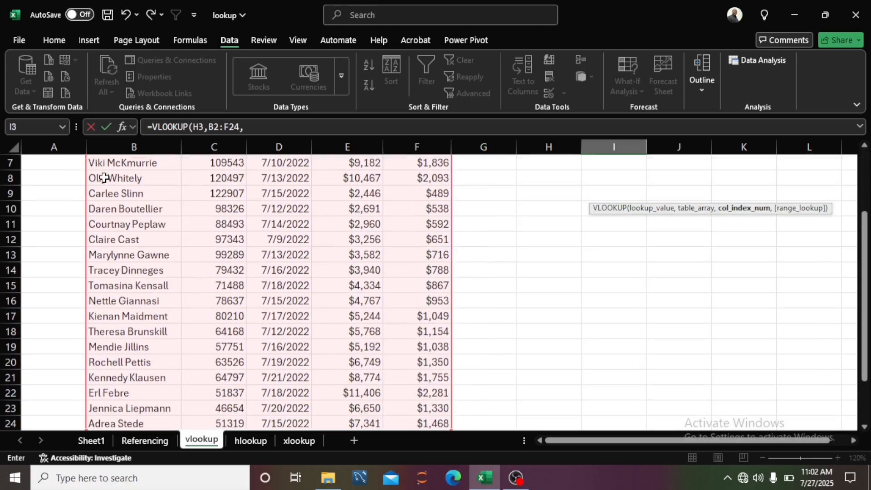
scroll(492, 188, up, 2)
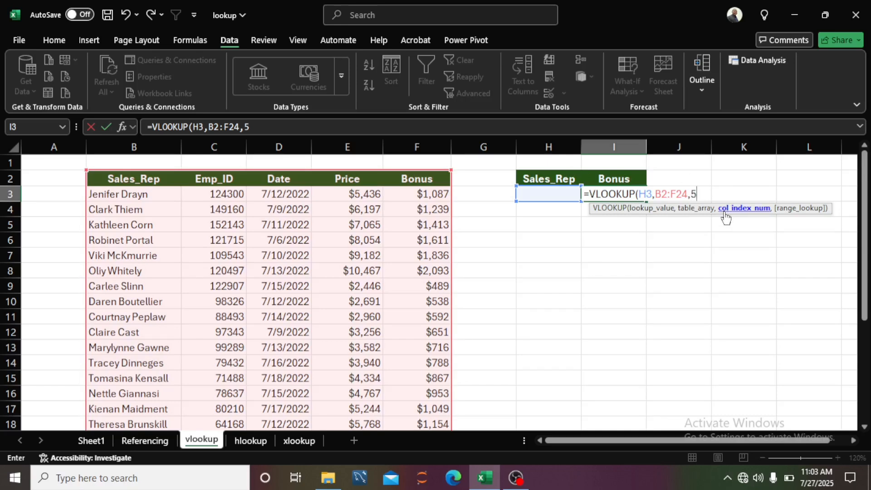
text(,)
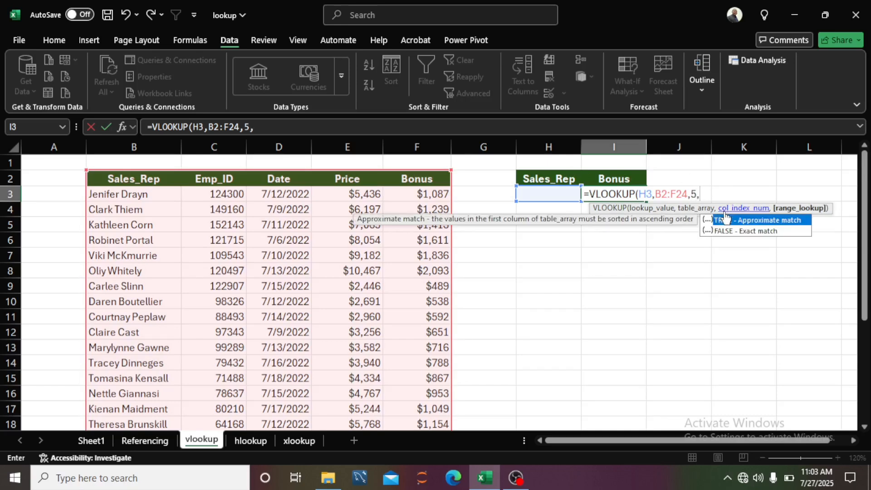
double_click(744, 231)
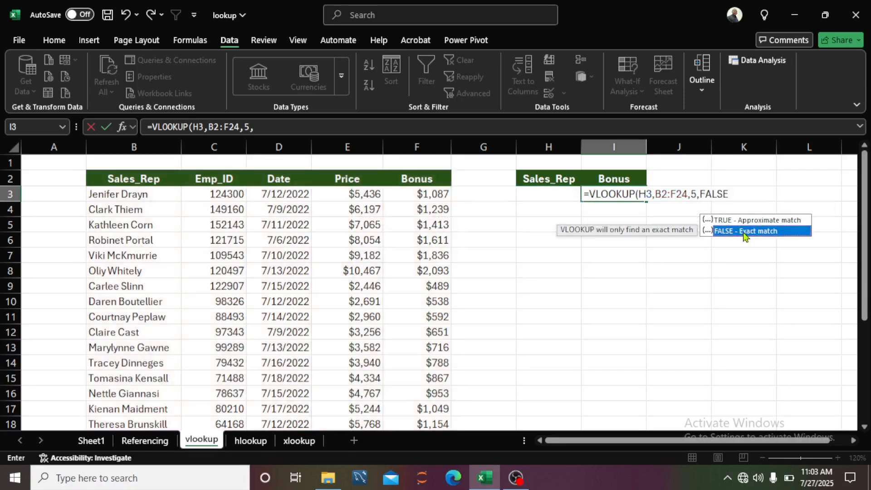
click(743, 228)
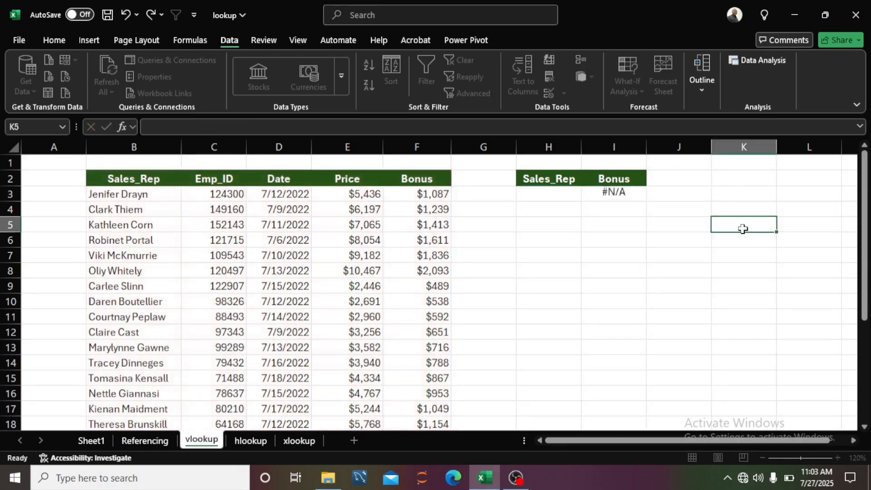
click(627, 193)
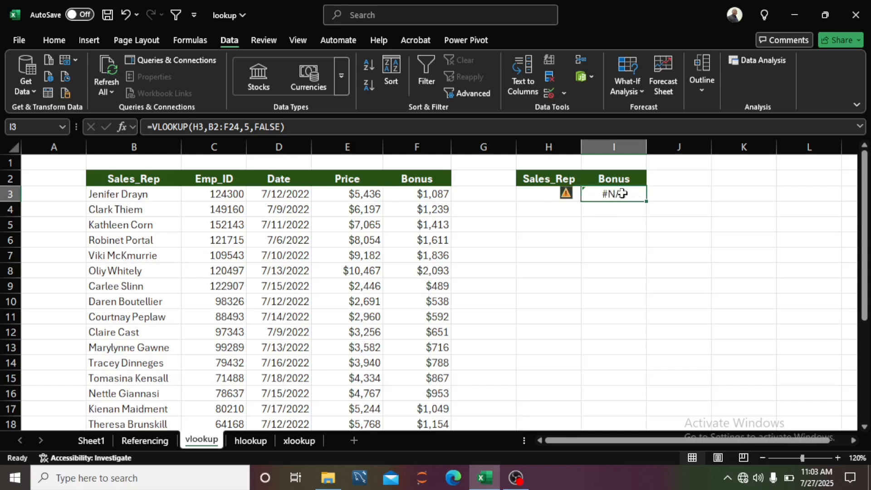
Step: Test the bonus lookup by choosing the sales reps from rows 7, 4, 9 and 11 in turn in cell H3
click(532, 193)
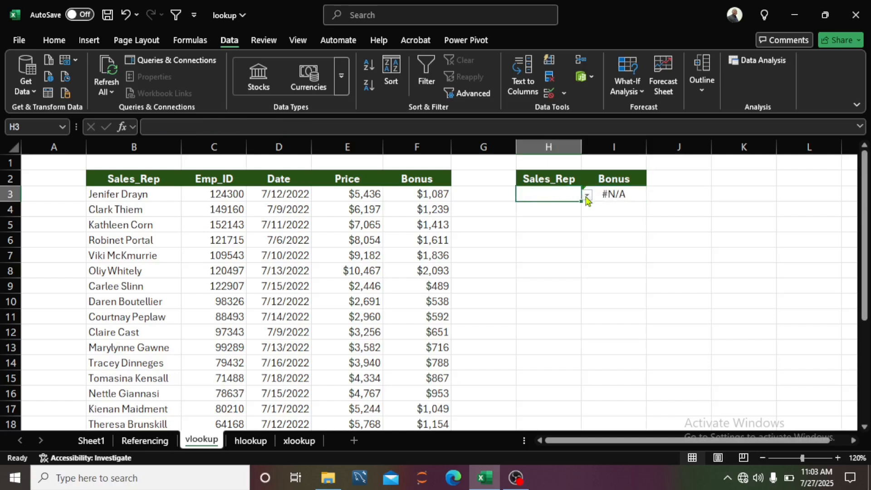
click(587, 195)
click(558, 253)
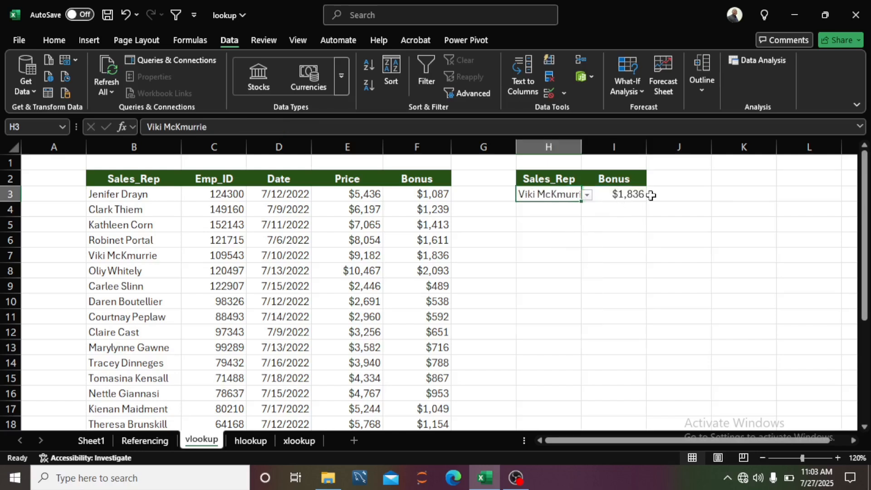
click(587, 195)
click(548, 218)
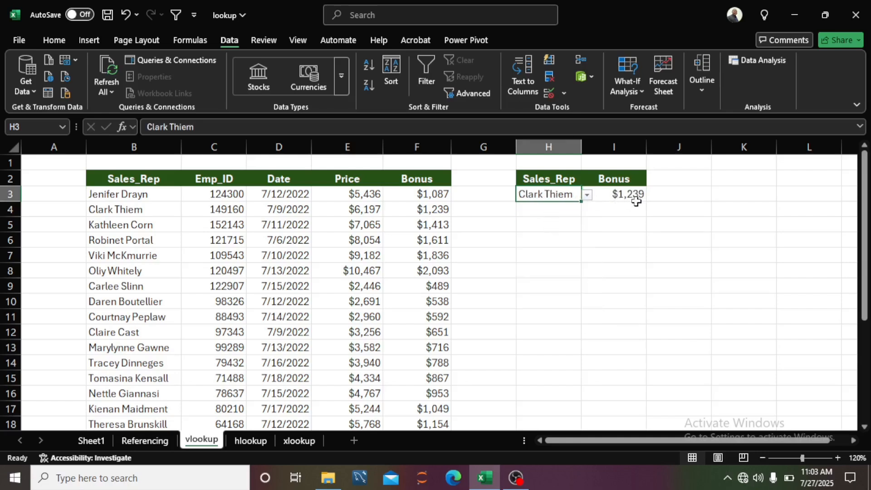
click(587, 195)
click(567, 274)
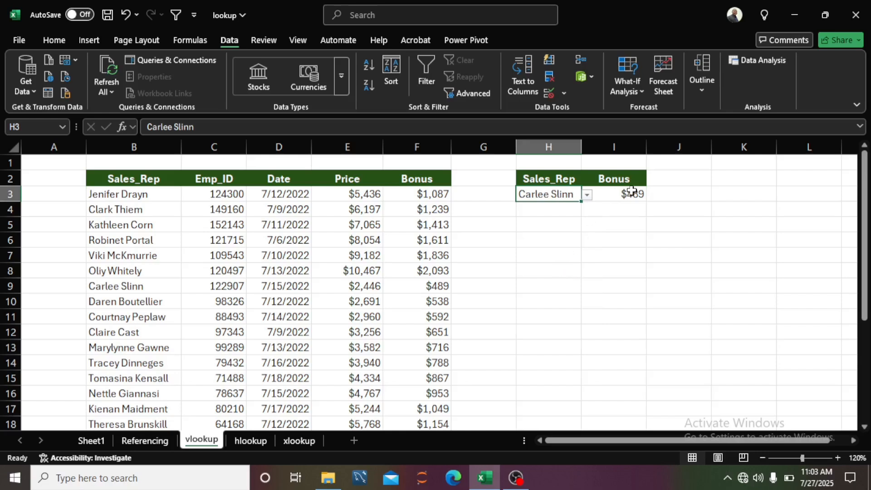
click(587, 195)
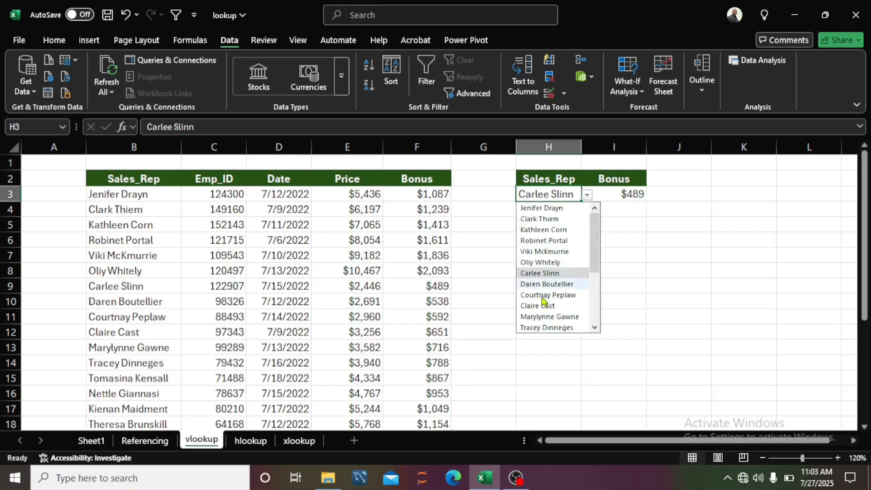
click(546, 296)
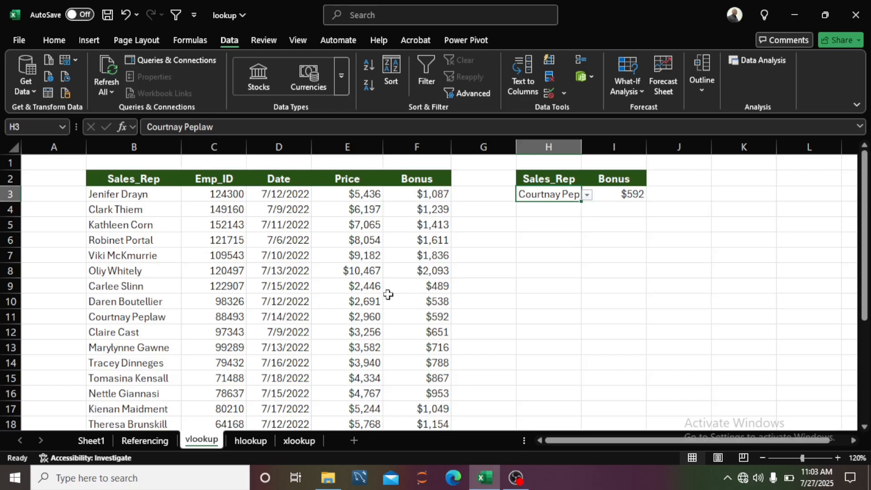
Step: On the hlookup sheet, start an HLOOKUP formula in C9 under Bonus with B9 as the lookup value
click(257, 443)
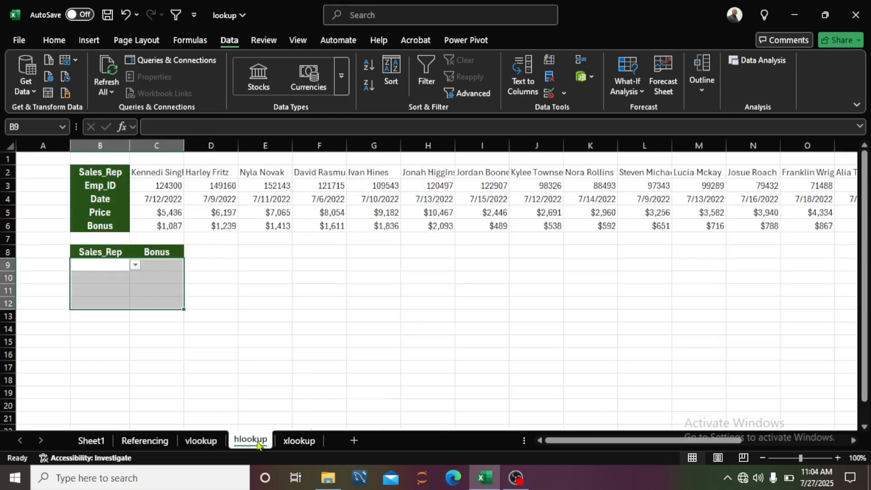
click(117, 263)
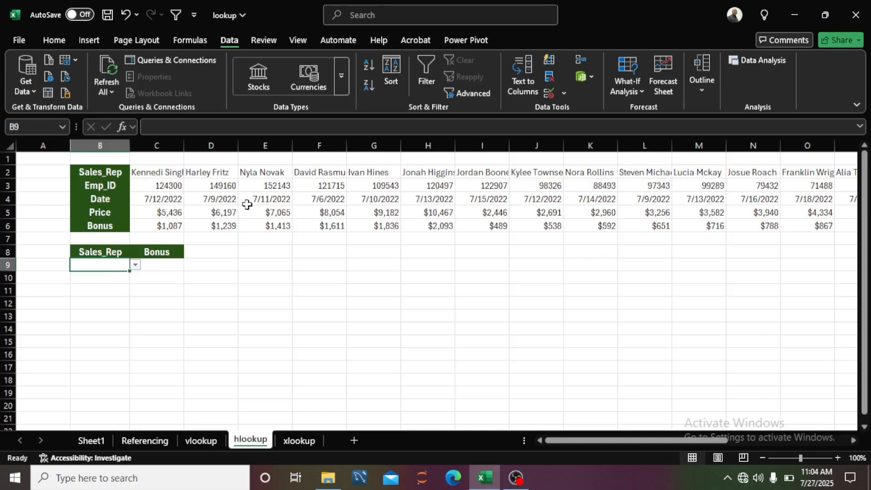
click(156, 267)
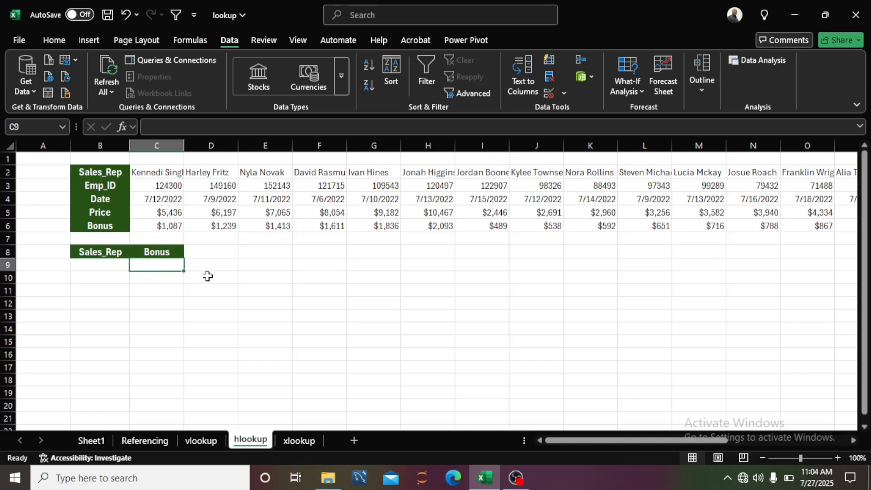
text(=hlo)
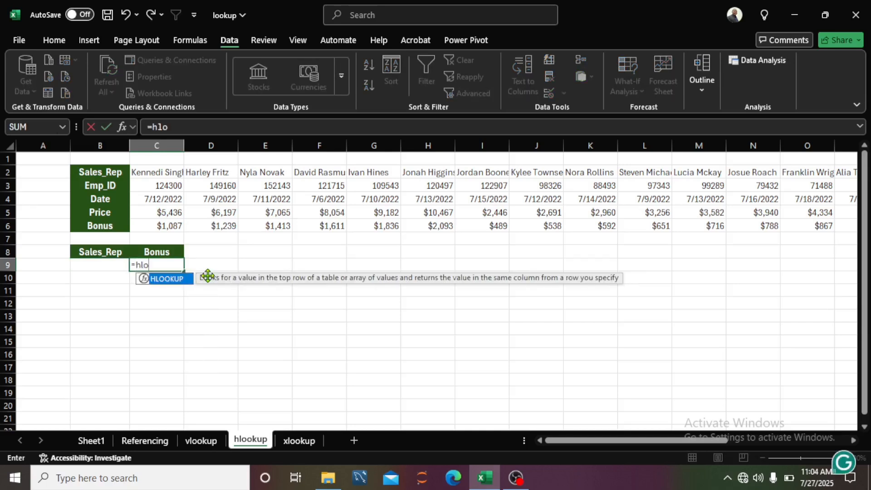
key(Tab)
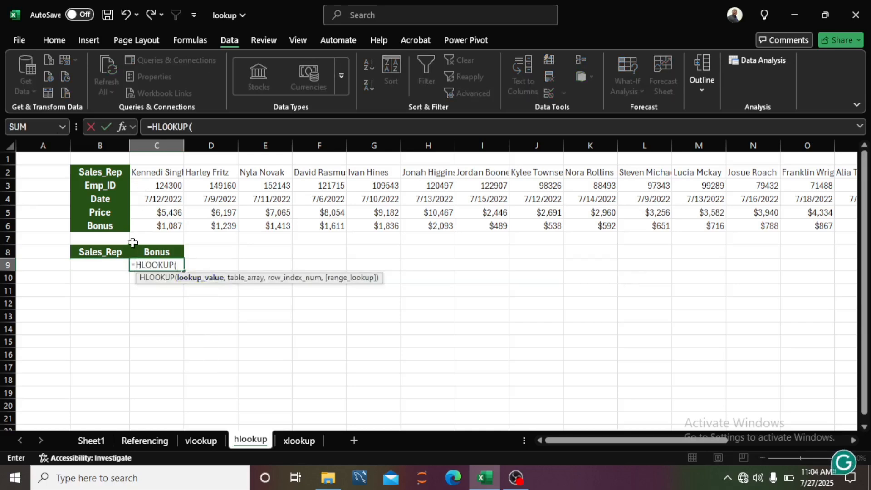
click(104, 265)
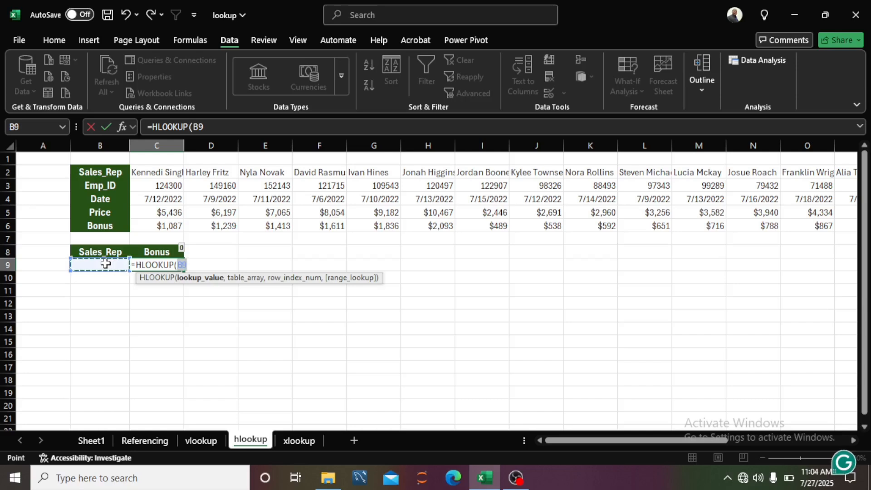
text(,)
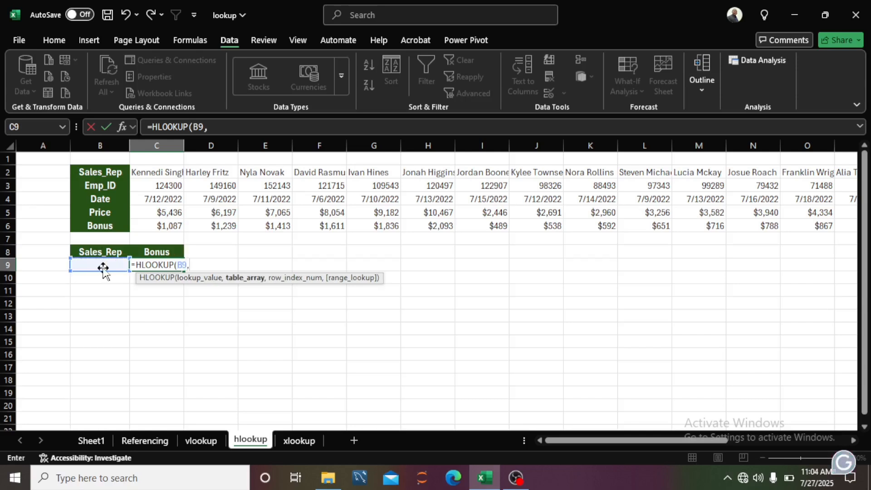
Step: Complete the C9 formula as =HLOOKUP(B9,B2:X6,5,FALSE), using the whole sales table and an exact match
click(91, 174)
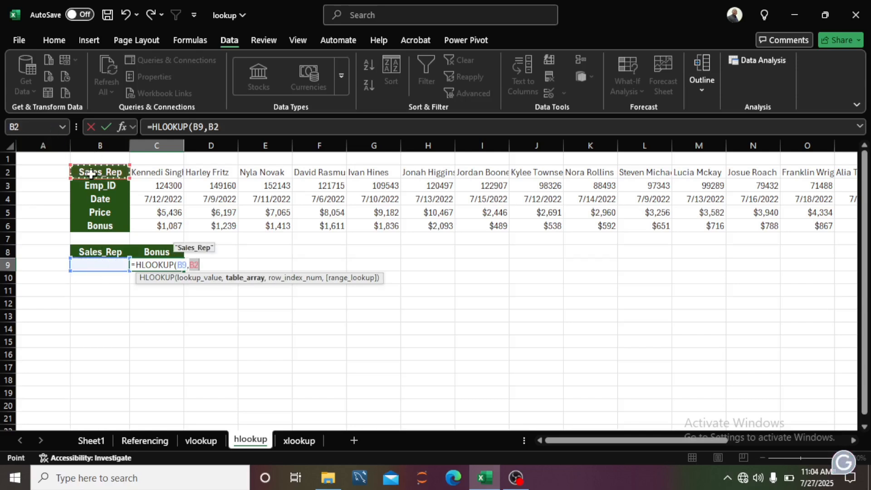
key(ctrl+shift+Down)
key(ctrl+shift+Right)
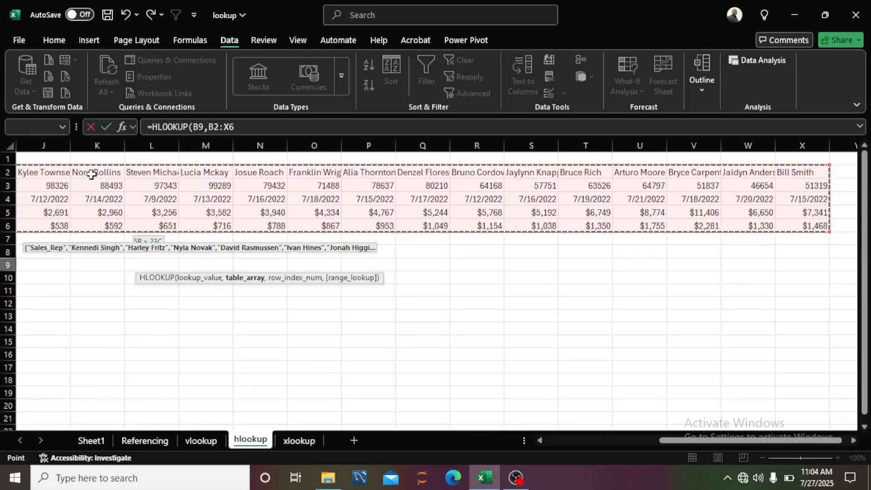
text(,)
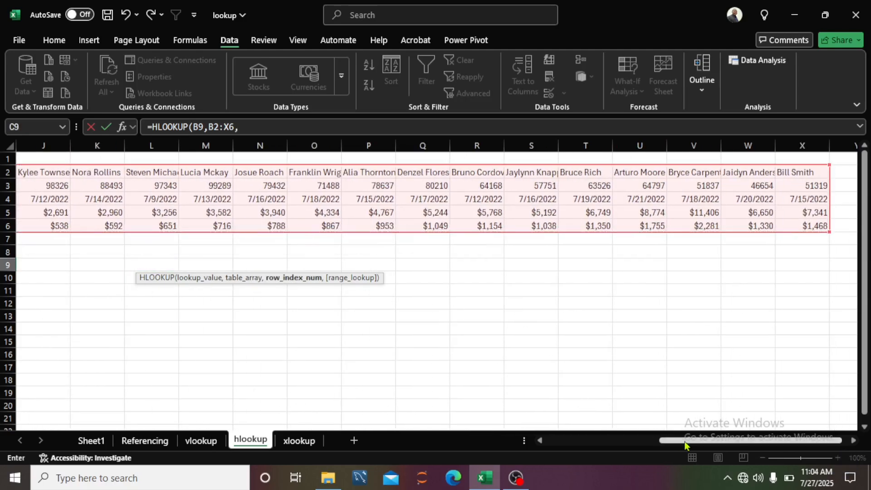
drag(686, 442, 573, 443)
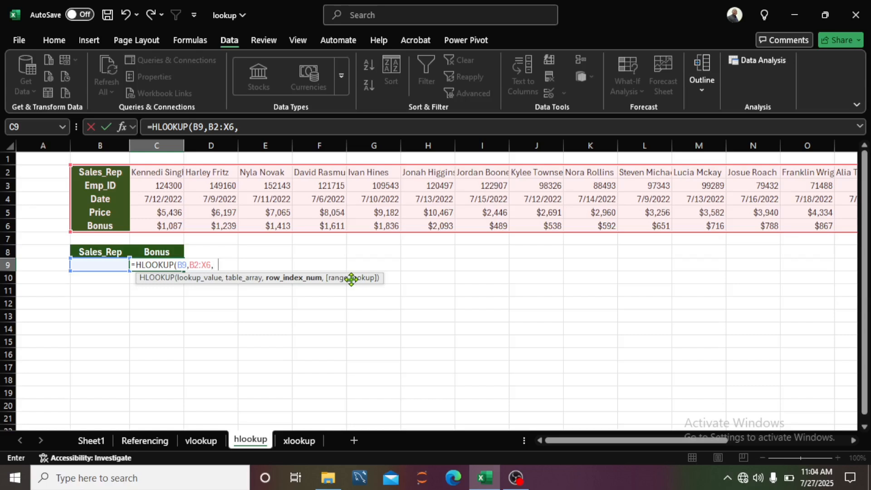
text(,)
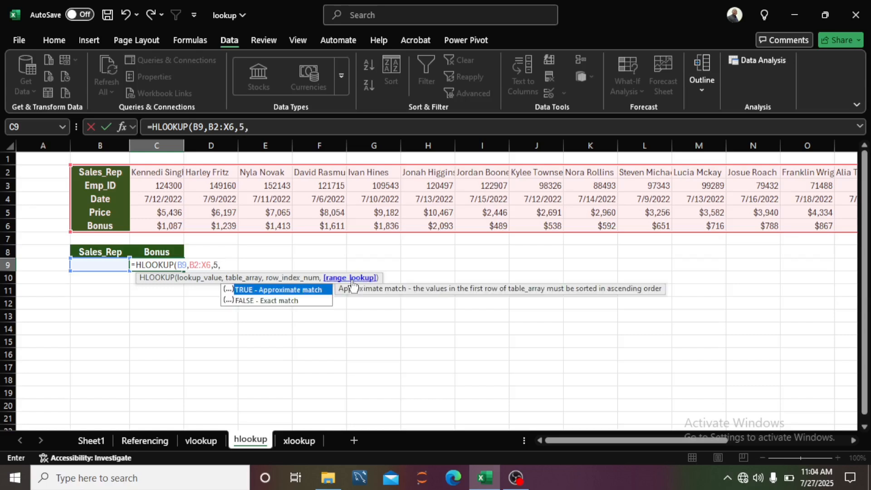
double_click(264, 301)
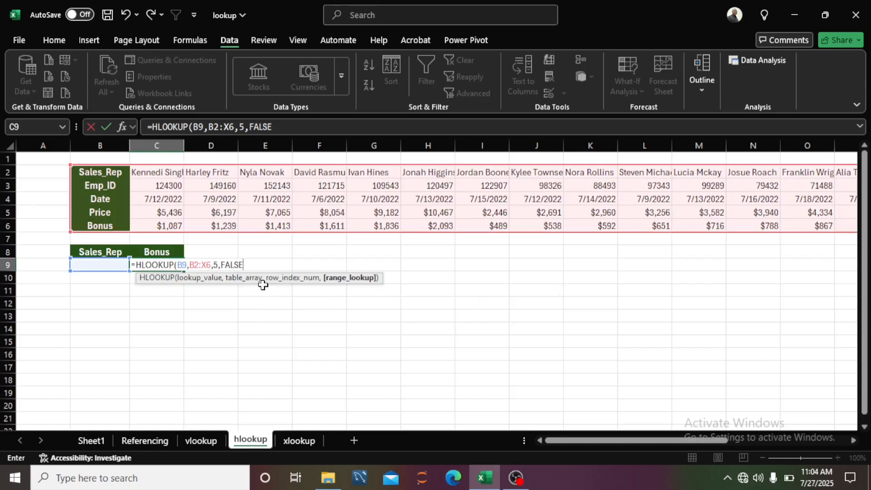
text())
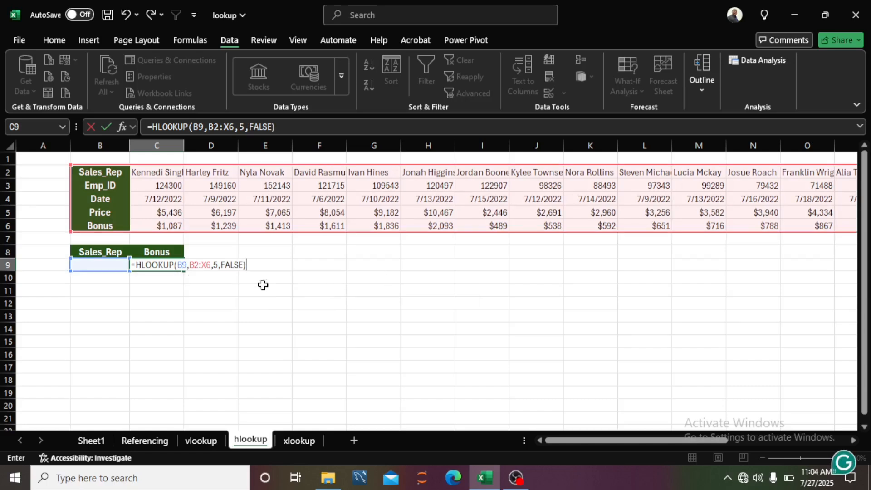
key(Return)
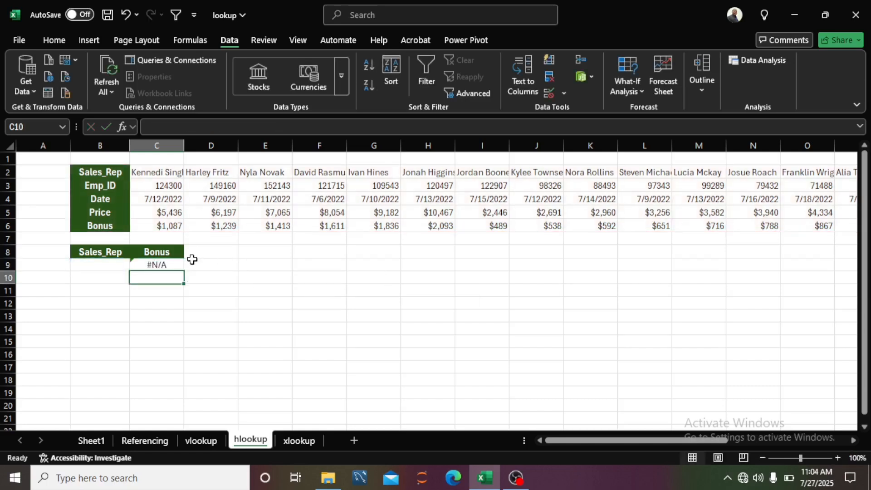
Step: Test the bonus lookup by choosing the sales reps from columns G, E and F in turn in cell B9
click(96, 265)
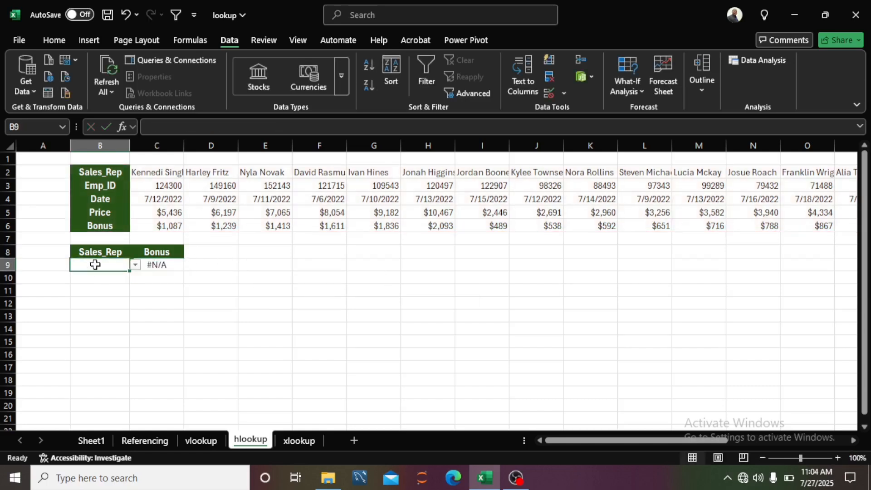
click(134, 266)
click(117, 321)
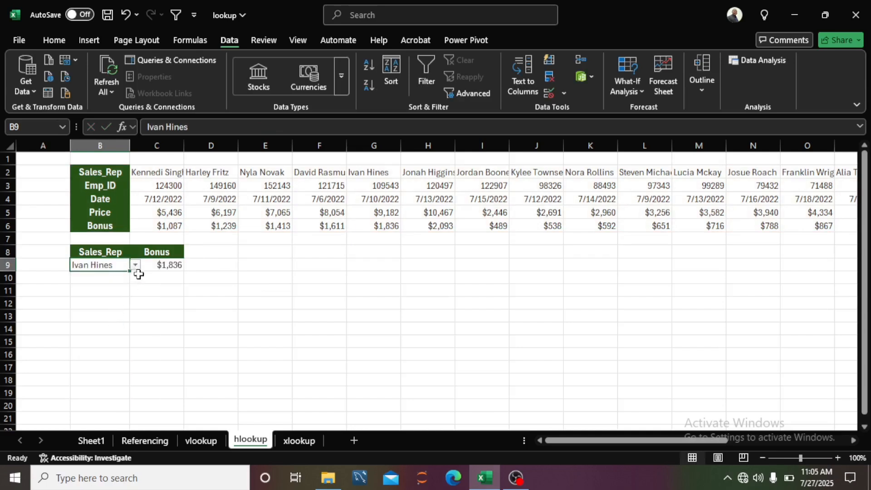
click(135, 266)
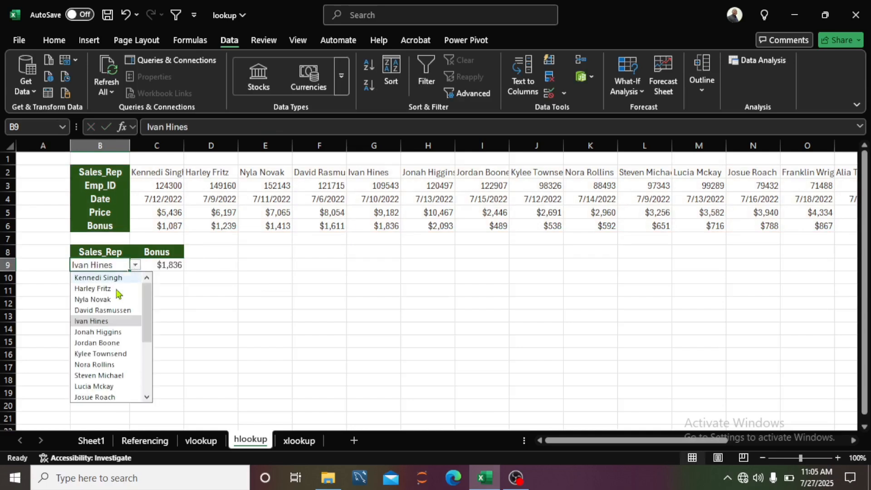
click(103, 298)
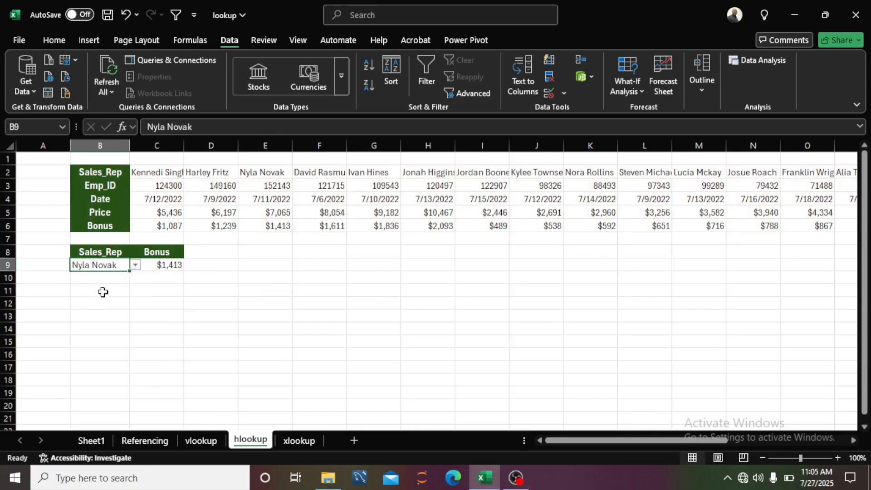
click(135, 266)
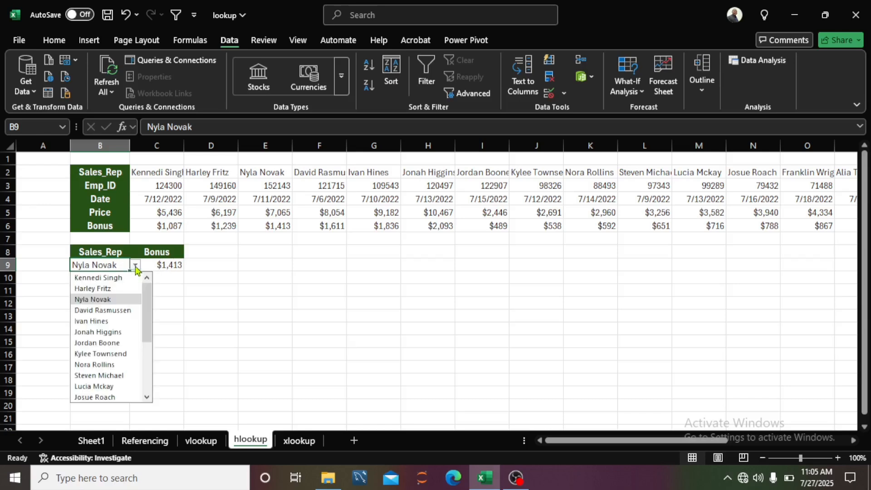
click(103, 313)
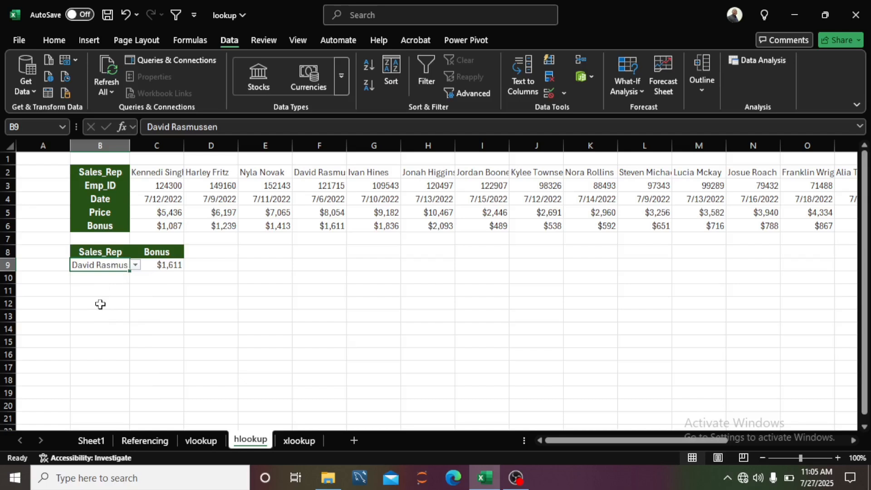
click(101, 304)
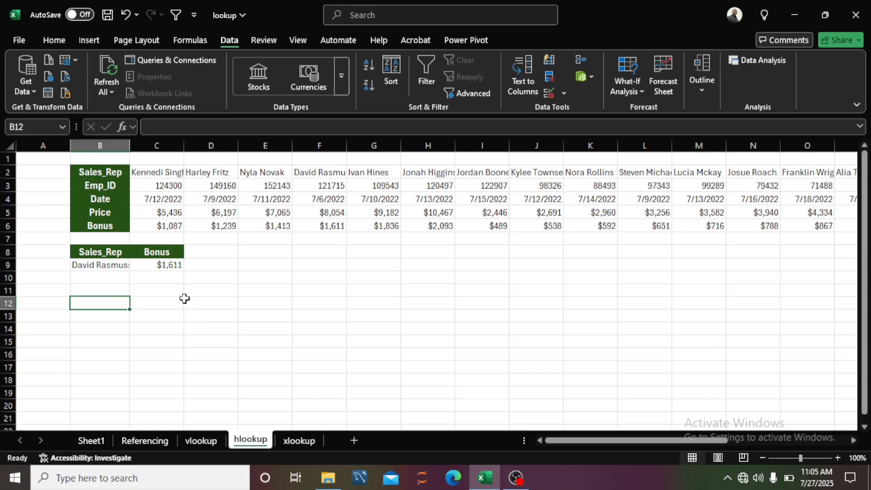
Step: Look through the full Sales_Rep list in B9 and close it without changing the selection
click(101, 266)
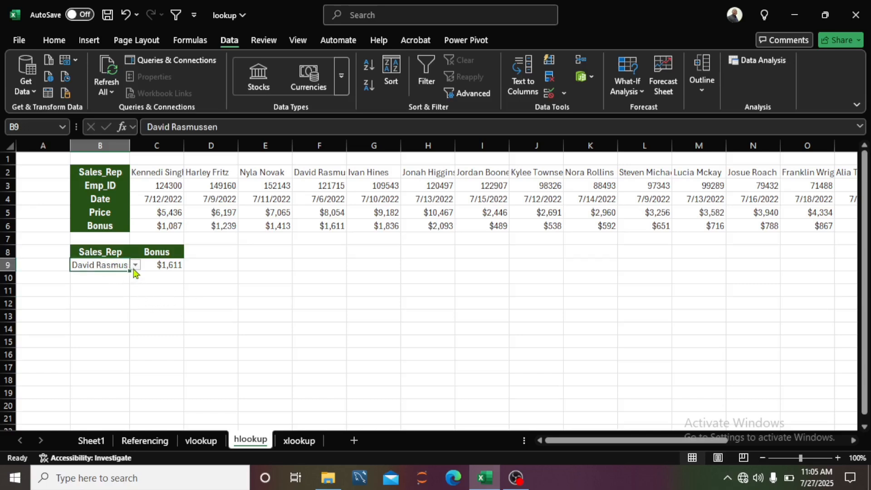
click(136, 264)
scroll(97, 308, down, 4)
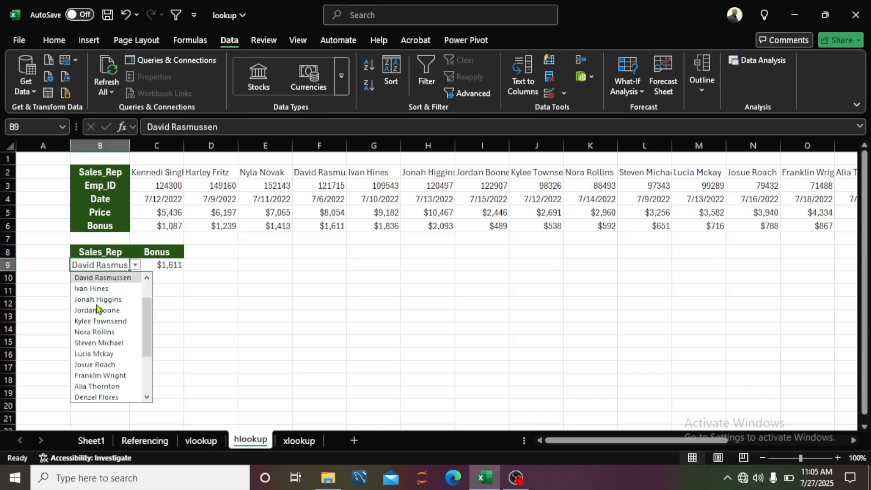
scroll(98, 307, up, 4)
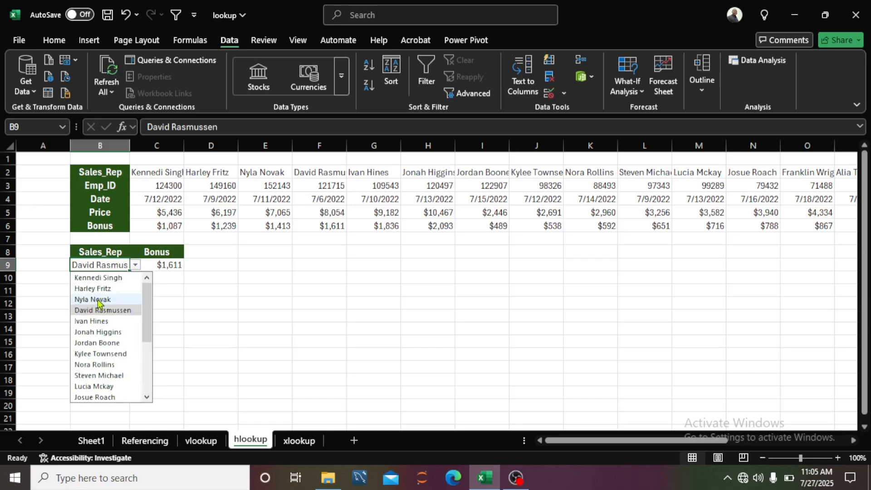
scroll(130, 320, down, 4)
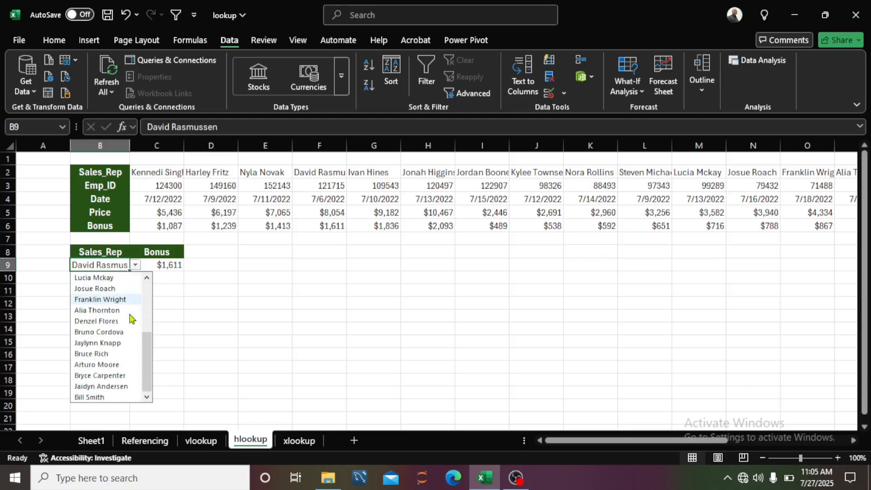
click(189, 309)
Step: Start a second HLOOKUP formula in C12 with B12 as the lookup value
mouse_move(91, 302)
mouse_down()
mouse_move(126, 301)
mouse_move(136, 312)
mouse_move(104, 306)
mouse_up()
click(156, 304)
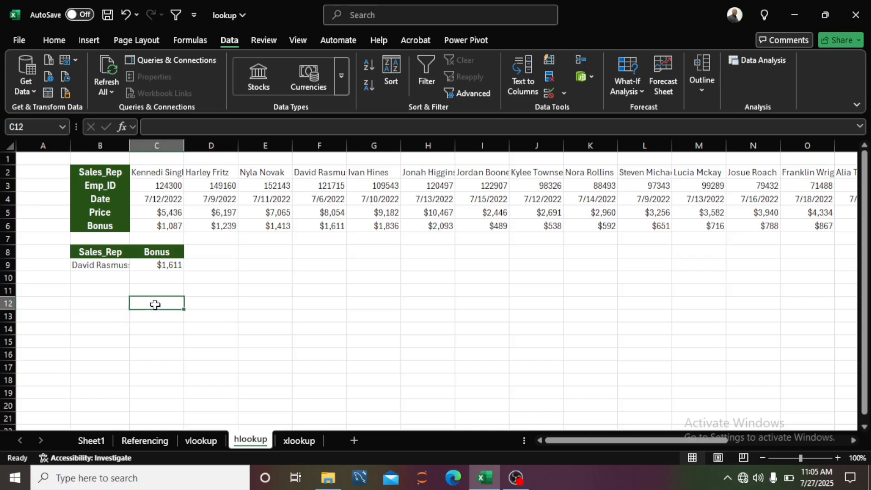
text(=h)
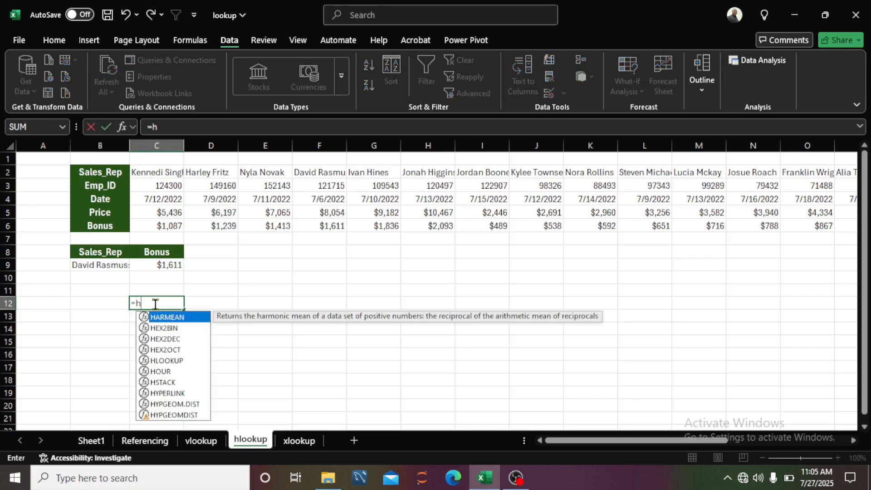
text(oll)
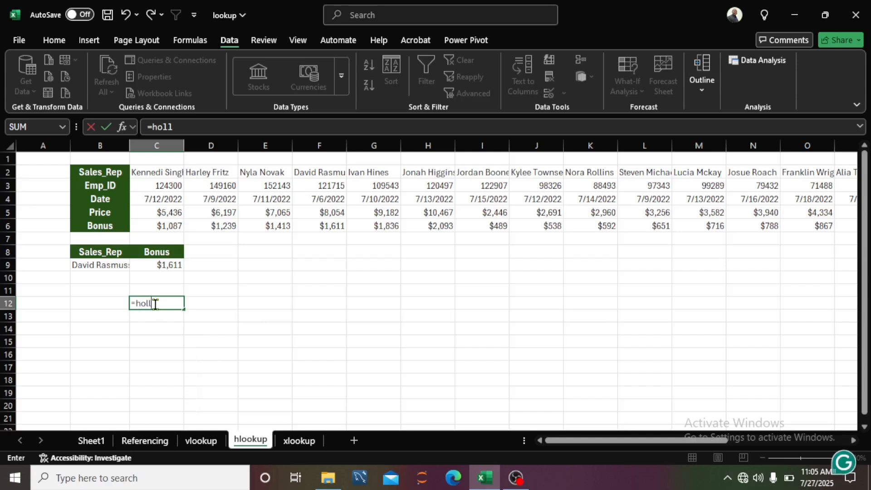
key(BackSpace)
key(BackSpace)
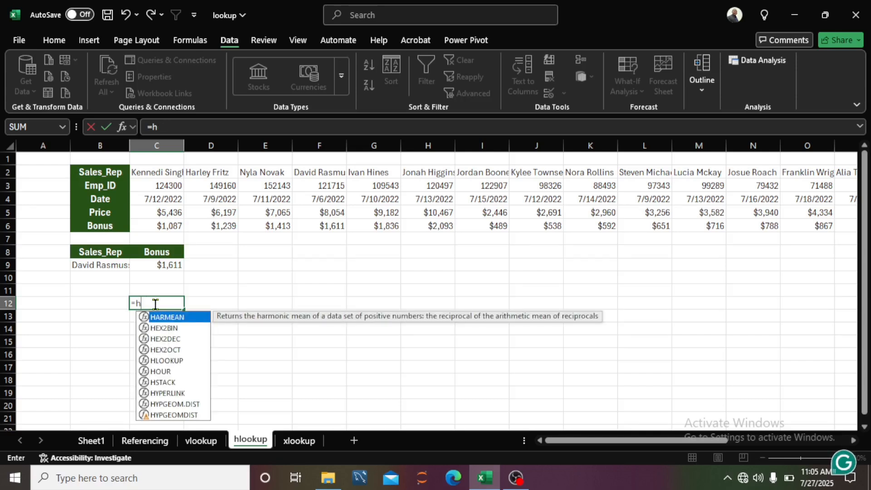
text(lo)
double_click(179, 317)
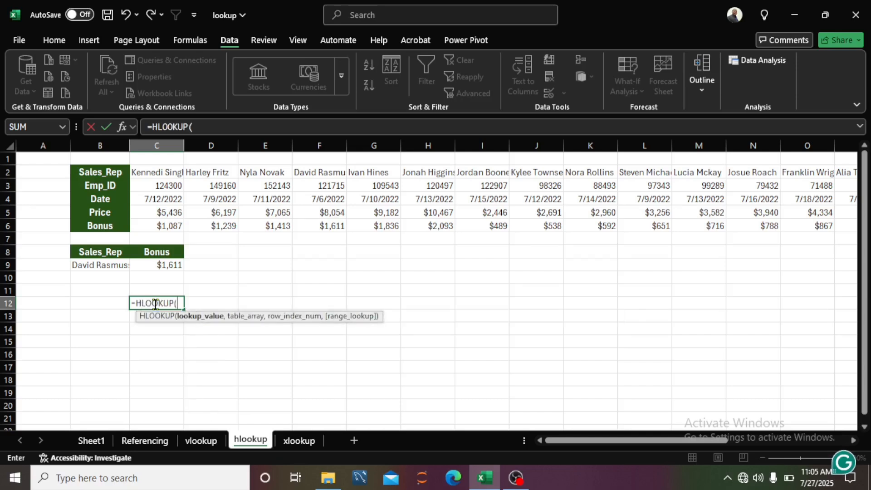
click(101, 303)
text(,)
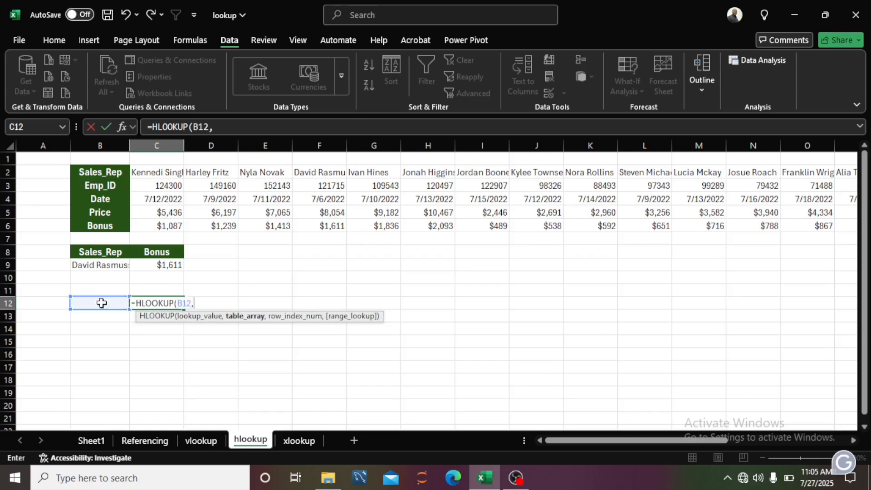
Step: Complete the C12 formula as =HLOOKUP(B12,B2:X6,5,FALSE), using the whole sales table and an exact match
click(109, 171)
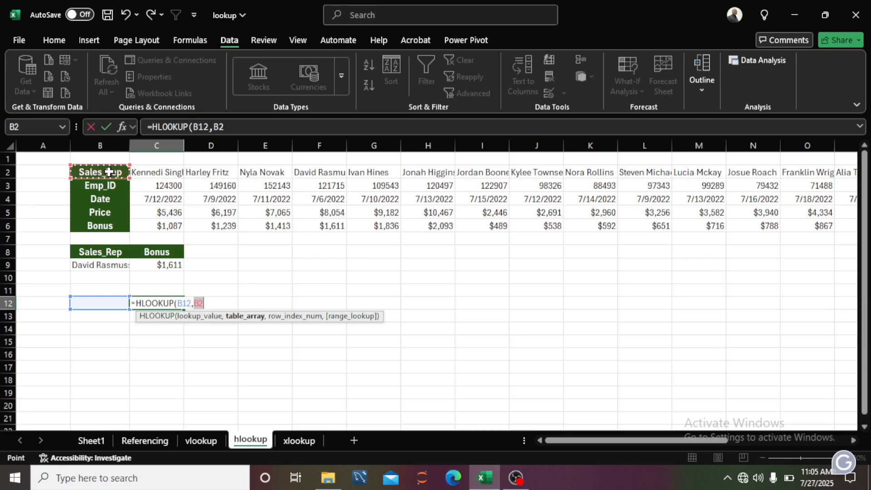
key(ctrl+shift+Down)
key(ctrl+shift+Right)
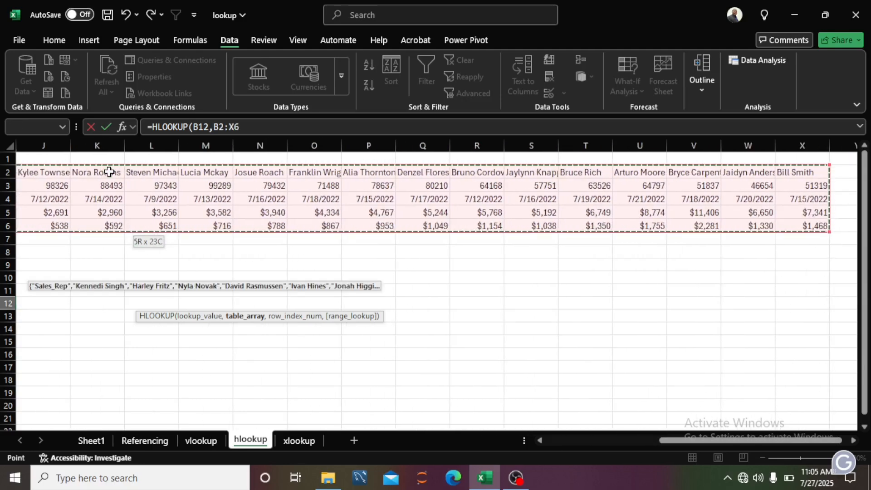
text(,)
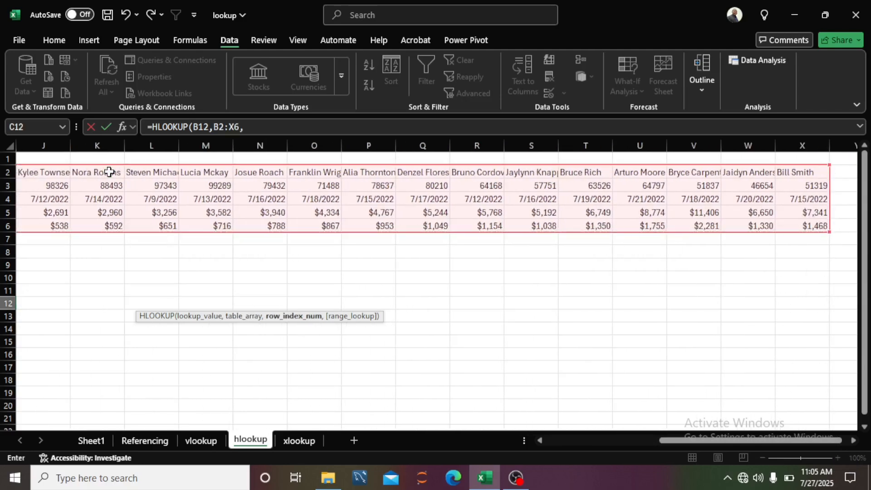
text(5,)
click(281, 339)
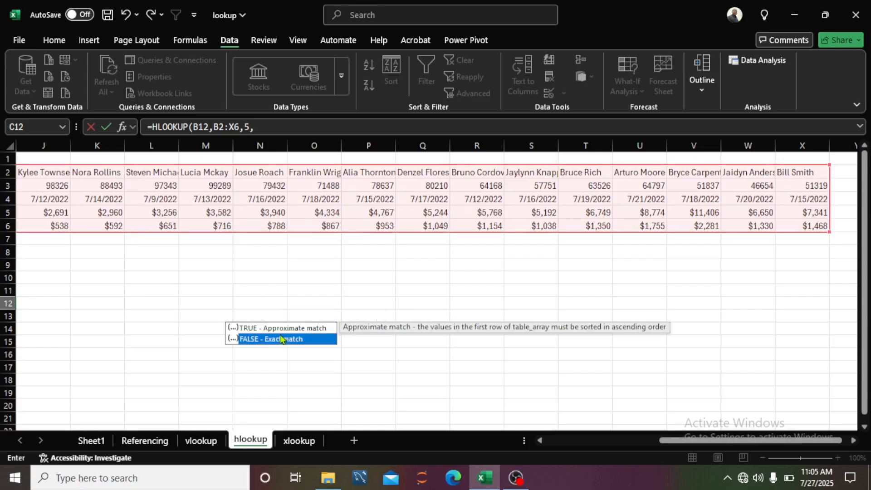
double_click(281, 339)
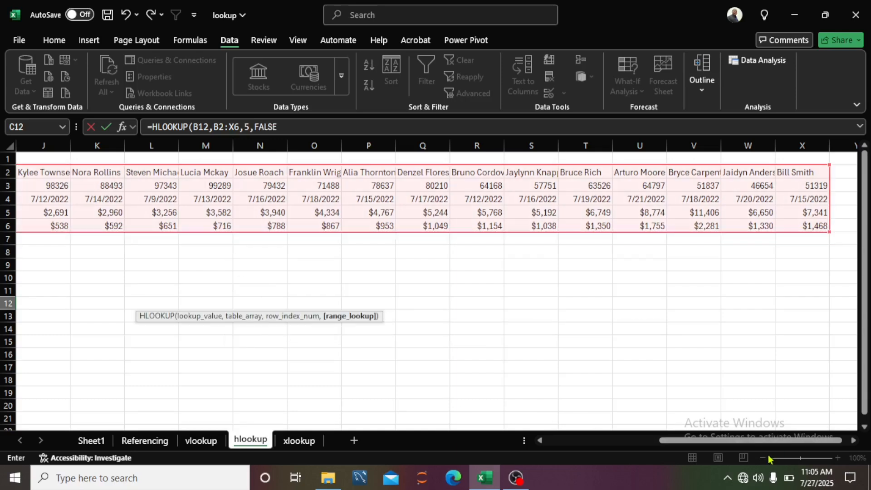
drag(770, 439, 618, 444)
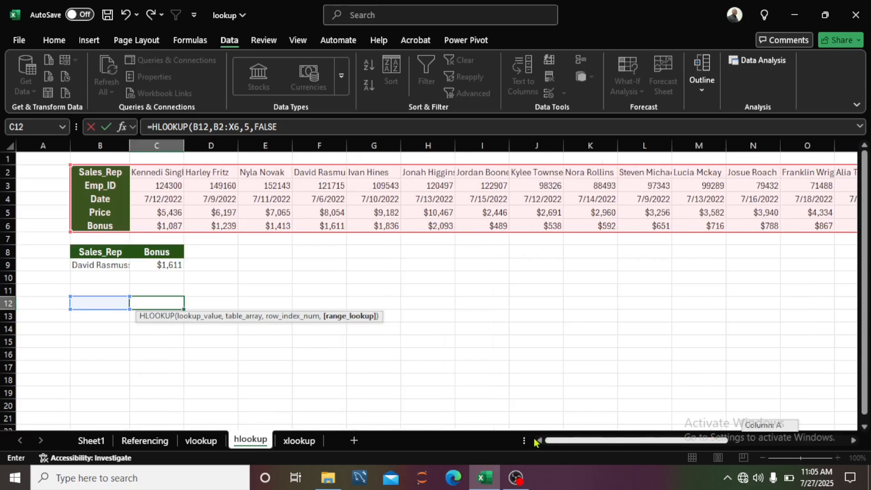
drag(536, 441, 537, 441)
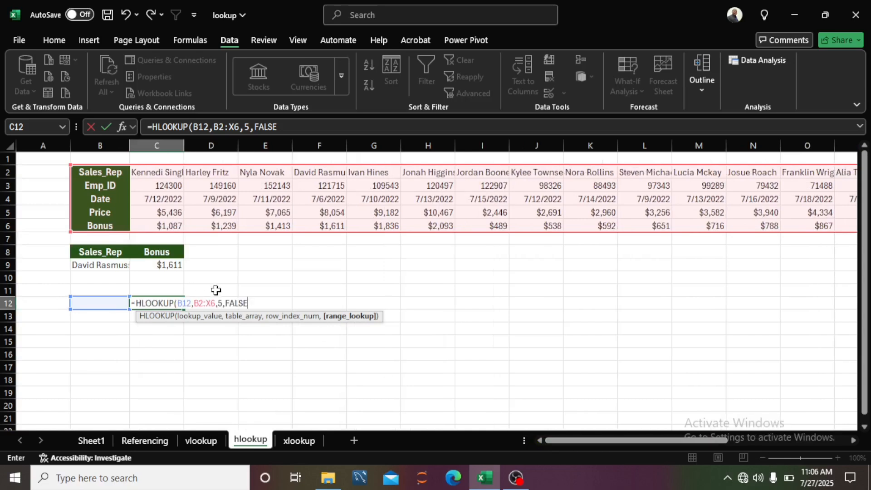
text())
key(Return)
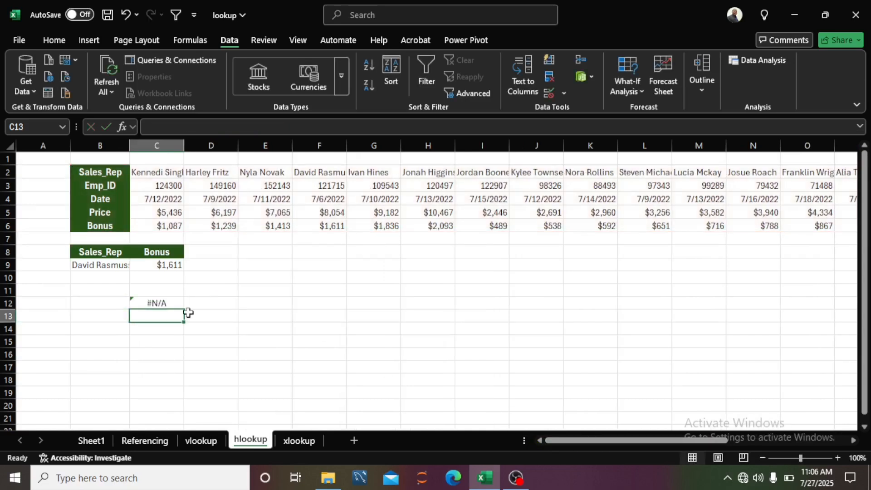
Step: Enter =C2 in B12 so the first sales rep in the table supplies the lookup value
click(170, 304)
click(88, 305)
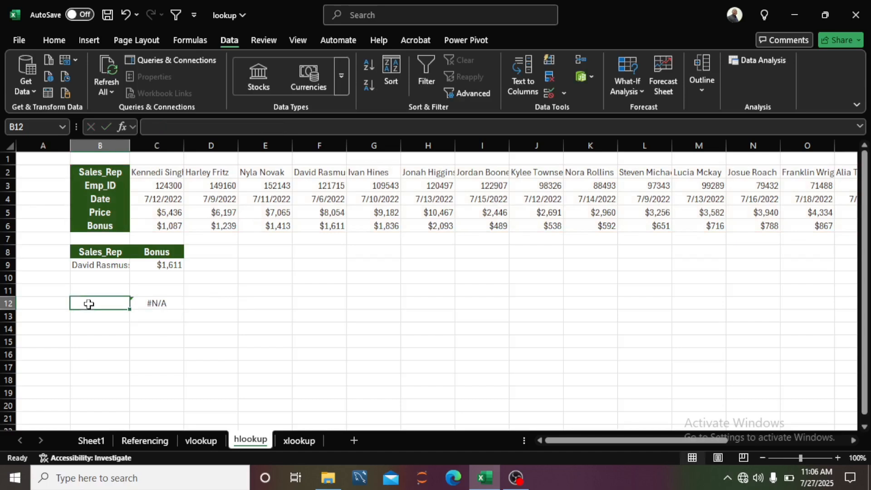
text(=)
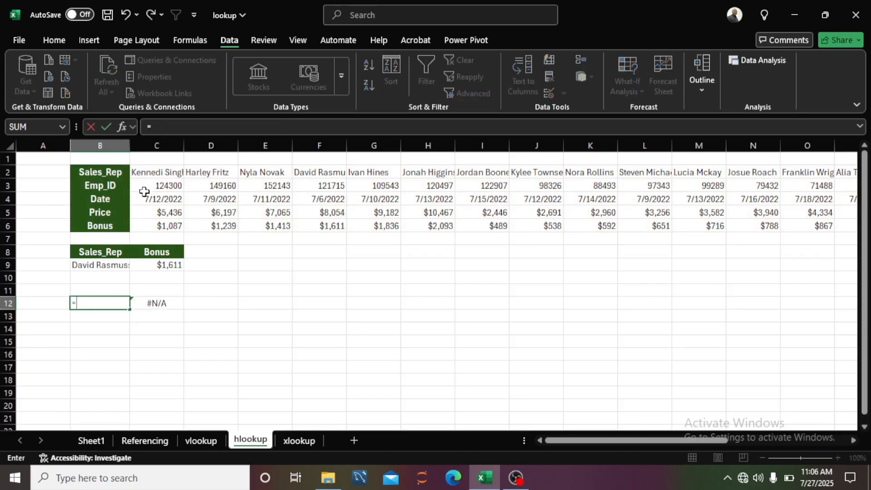
click(163, 175)
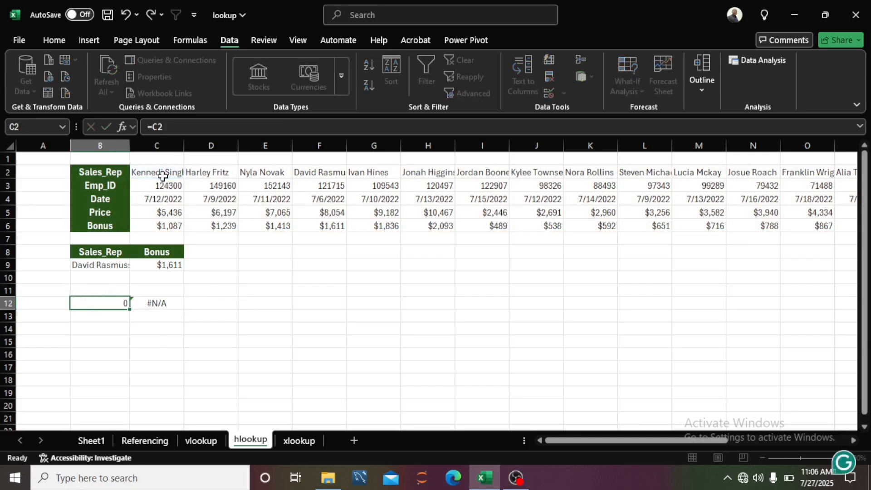
key(Return)
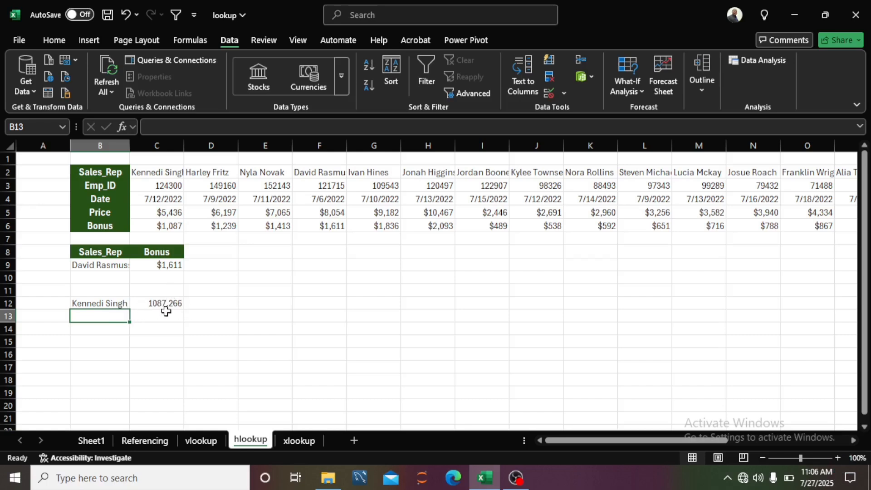
Step: Copy B12 down to B13 and replace the copied reference in B13 with =C2
click(110, 303)
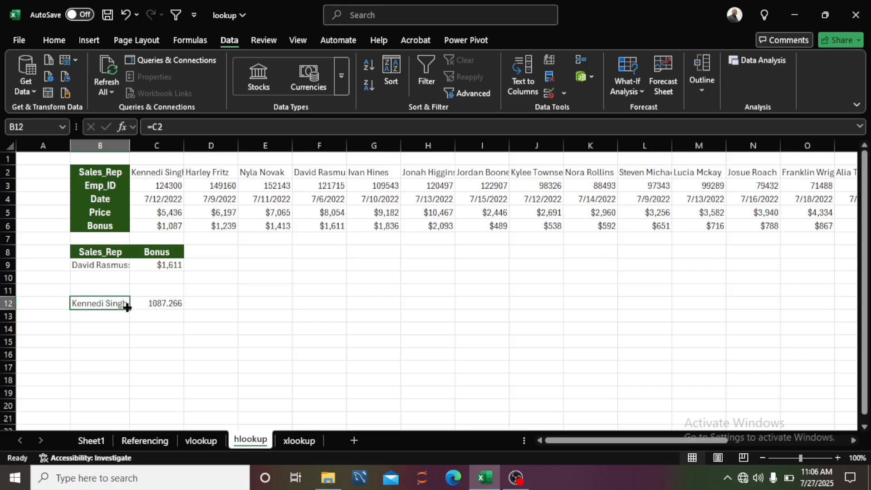
drag(127, 307, 126, 321)
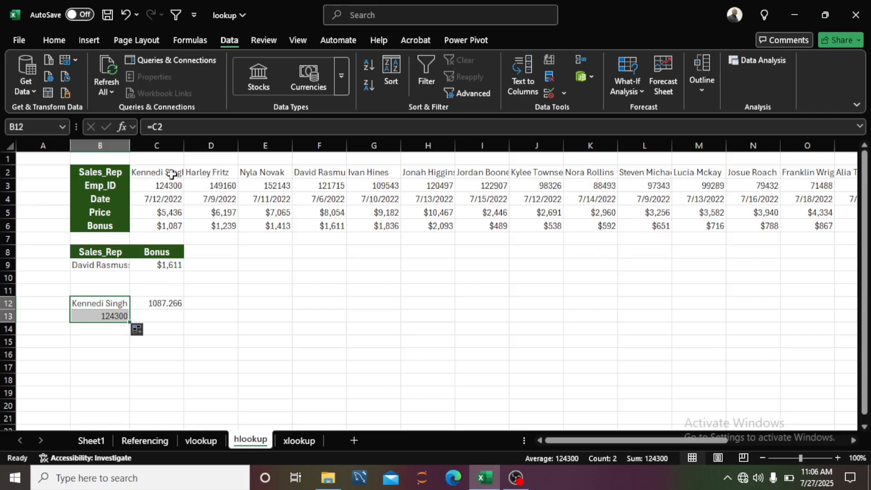
click(100, 314)
text(=)
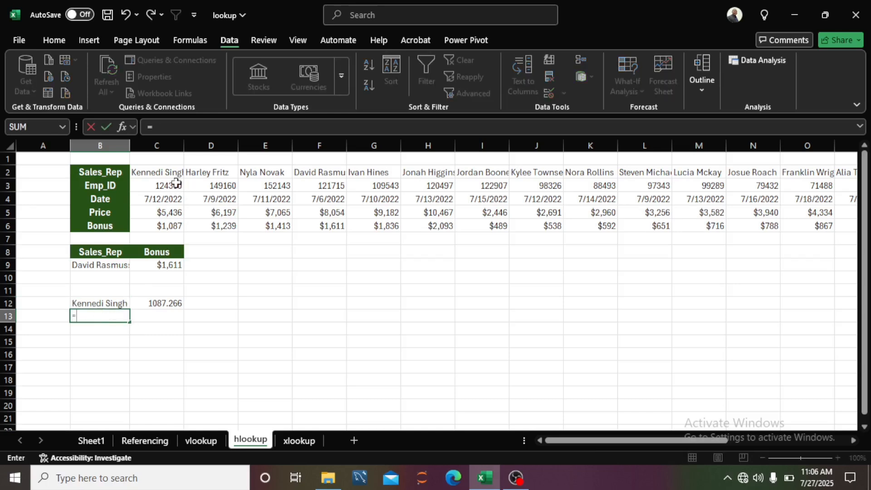
click(166, 176)
key(Return)
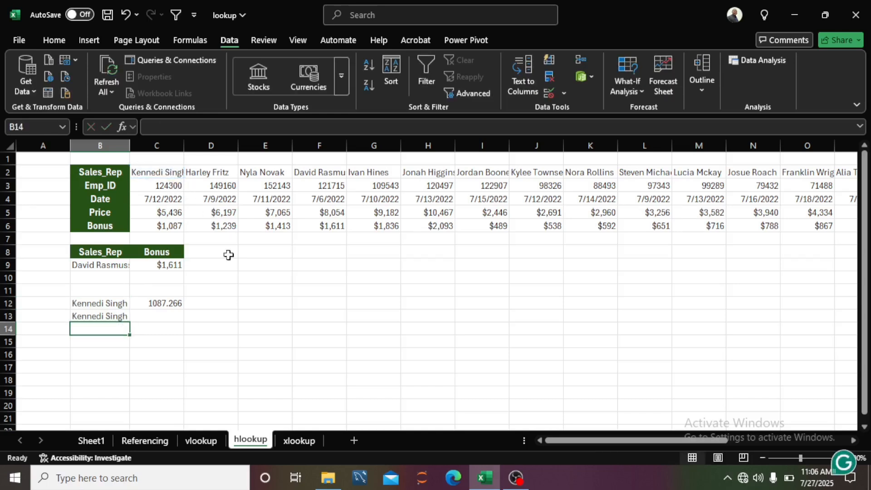
Step: Try copying the C12 HLOOKUP formula with its relative table range down to C14, and clear C14
click(171, 314)
click(171, 305)
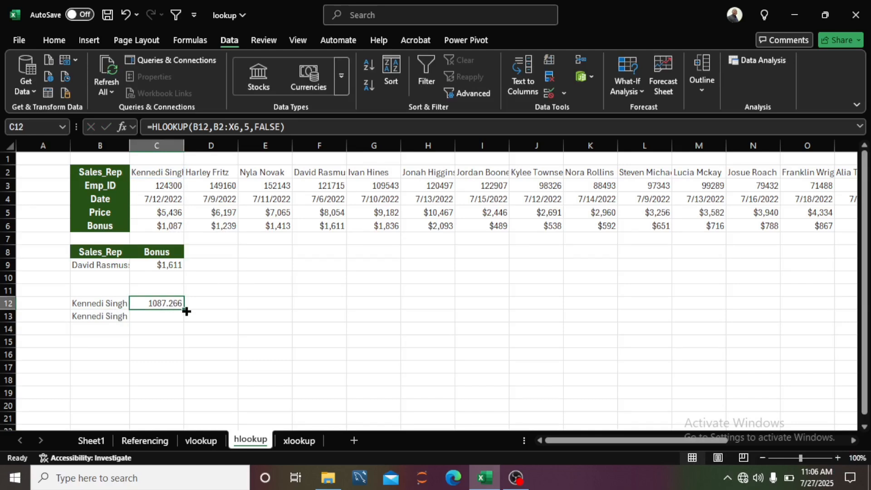
drag(184, 308, 185, 339)
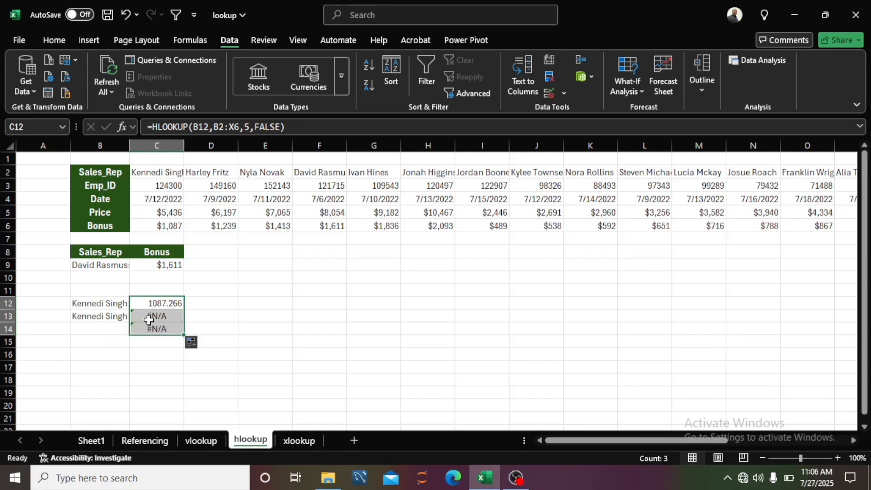
click(168, 319)
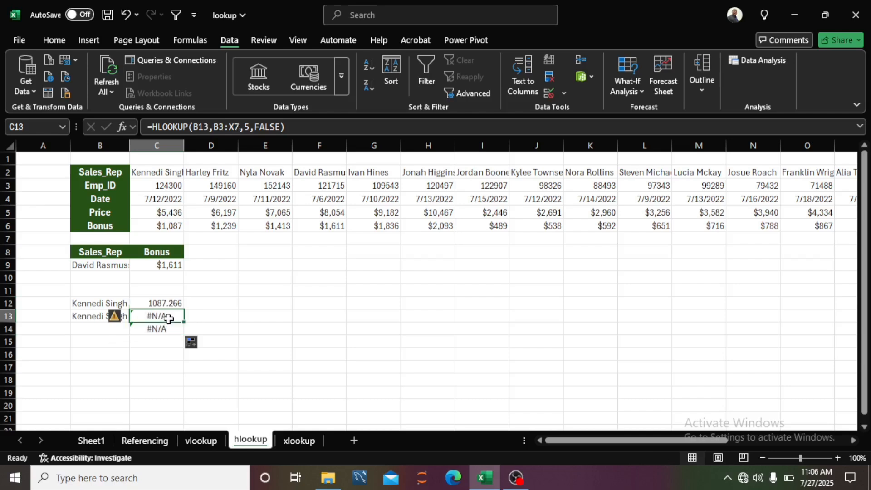
click(152, 327)
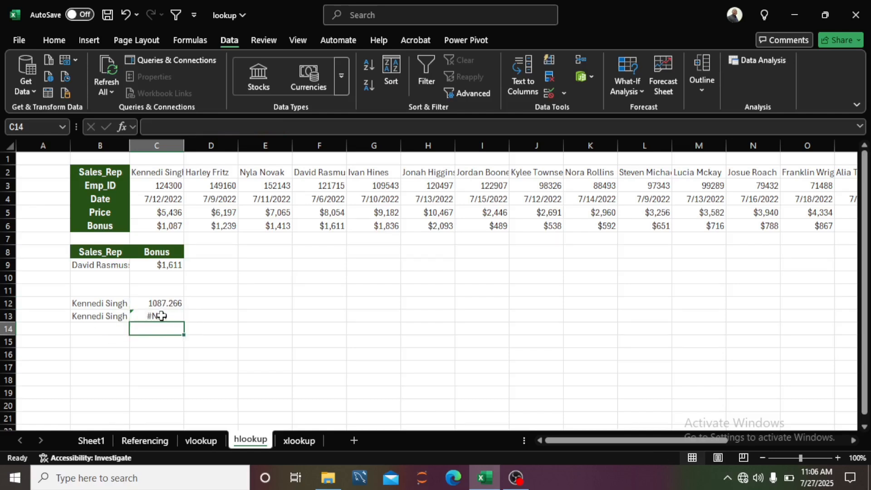
Step: Compare the table ranges referenced by the HLOOKUP formulas in C12 and C13, leaving both formulas unedited
click(162, 316)
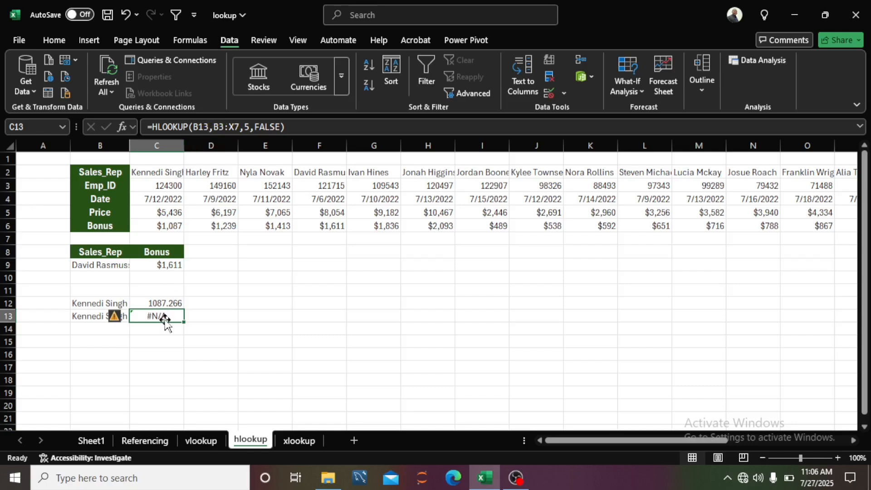
click(166, 302)
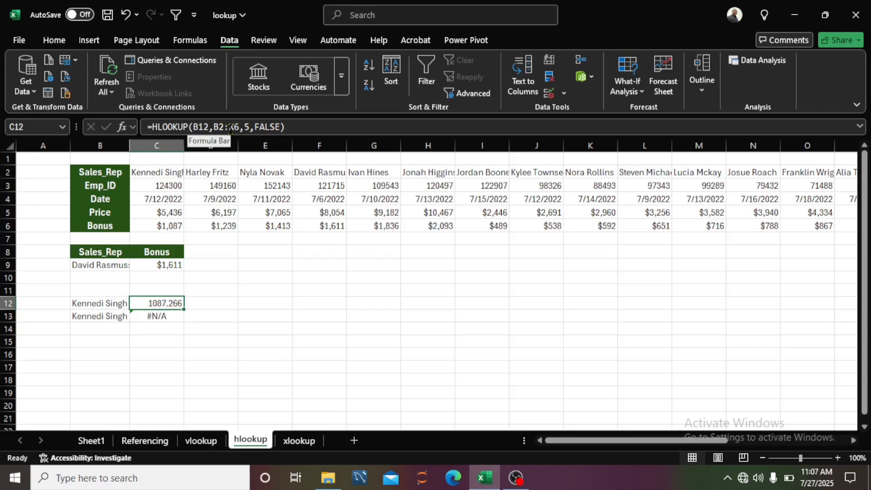
double_click(158, 304)
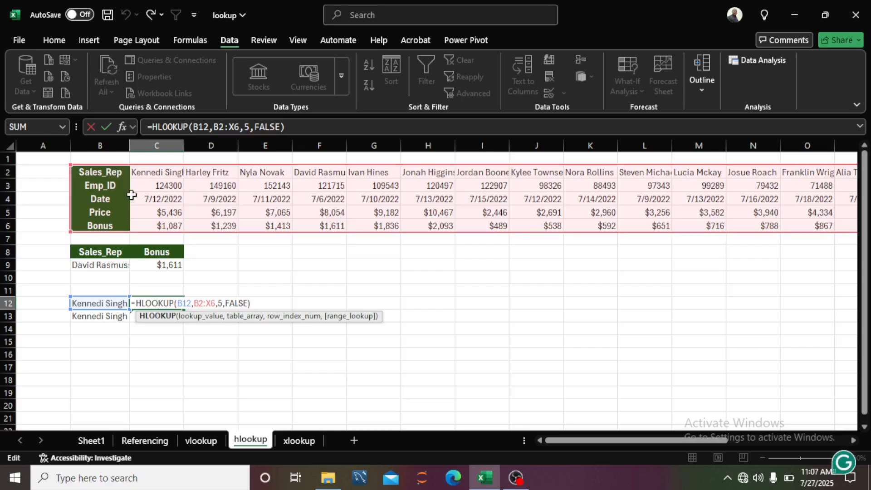
key(Escape)
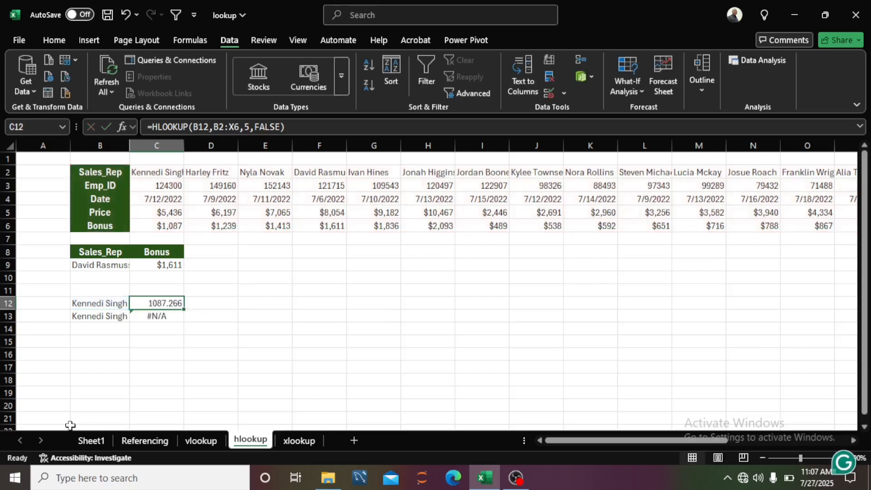
double_click(174, 315)
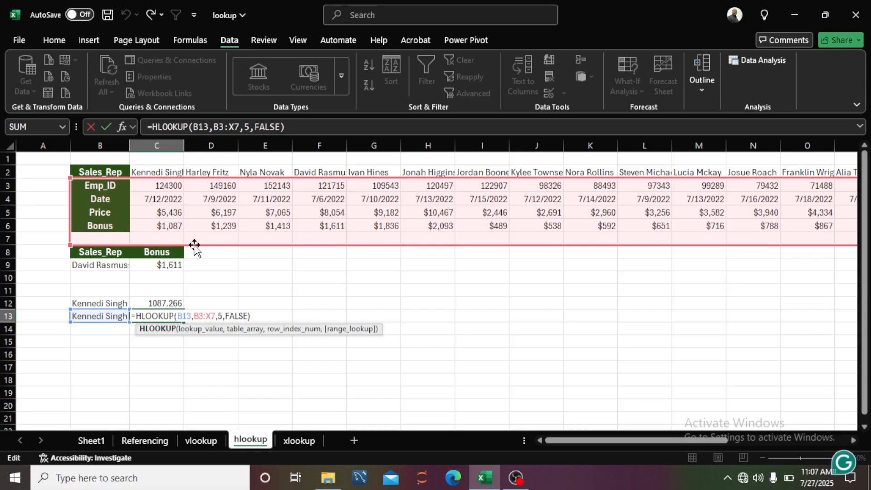
key(Escape)
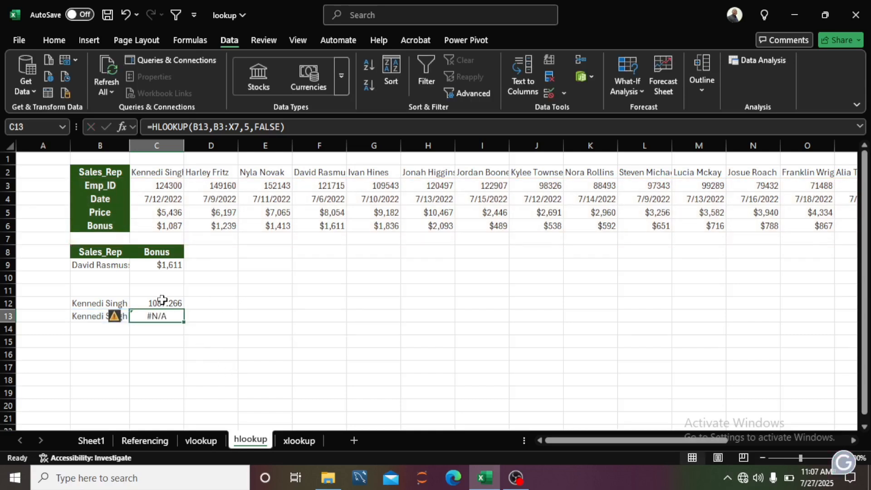
Step: Make the table range in the C12 formula absolute as $B$2:$X$6 and copy the formula down to C13
click(161, 300)
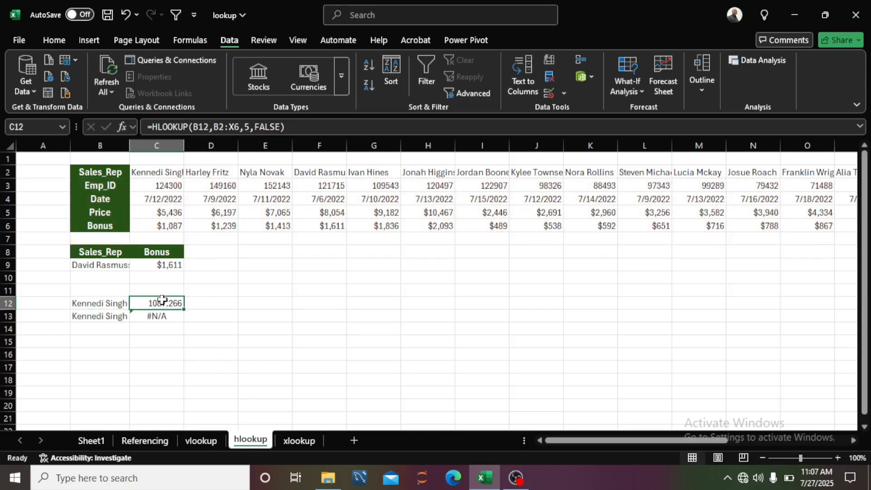
click(216, 129)
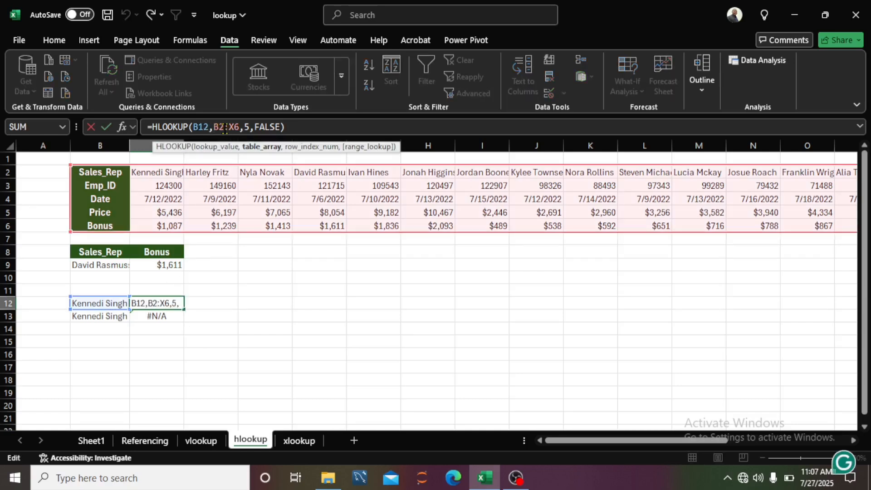
text($B)
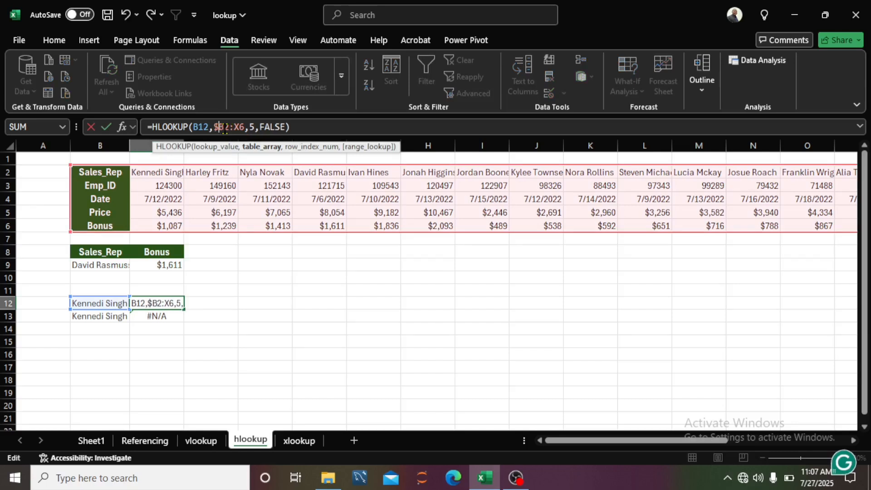
text($2:)
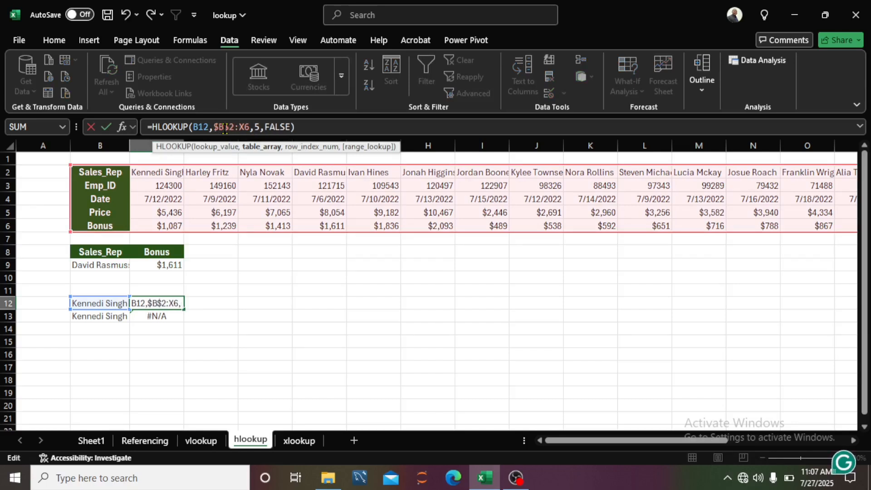
text($X$)
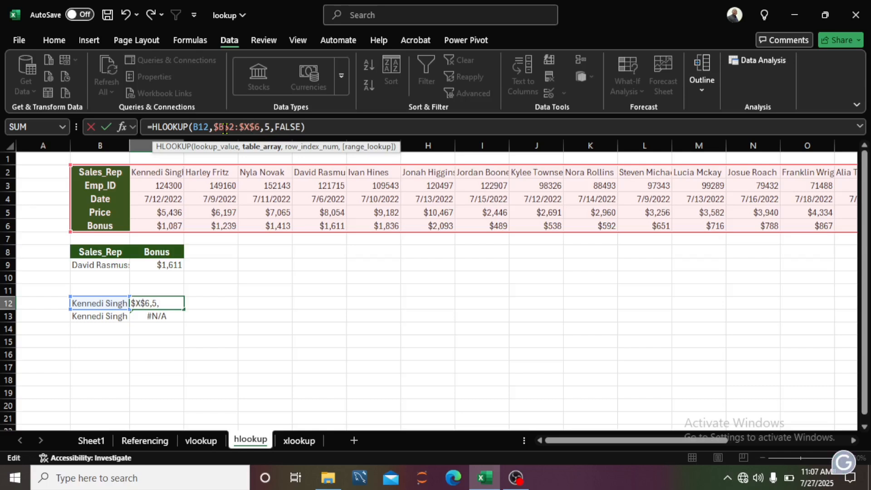
key(Return)
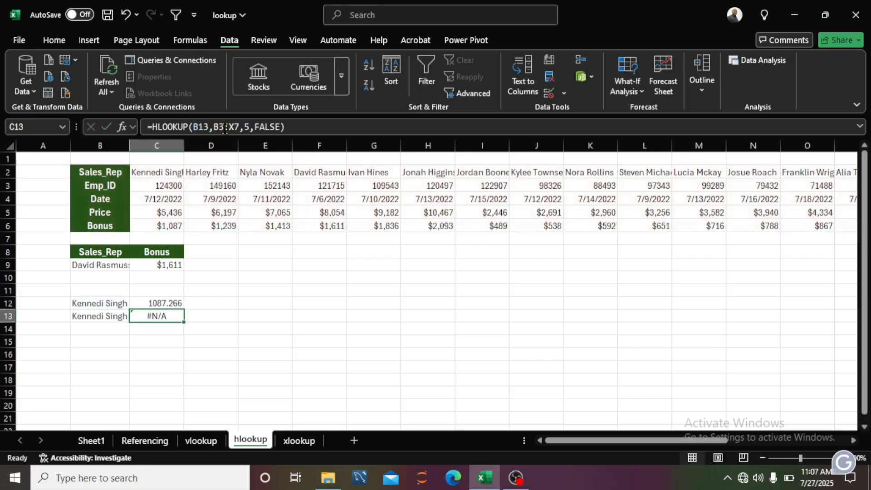
click(167, 302)
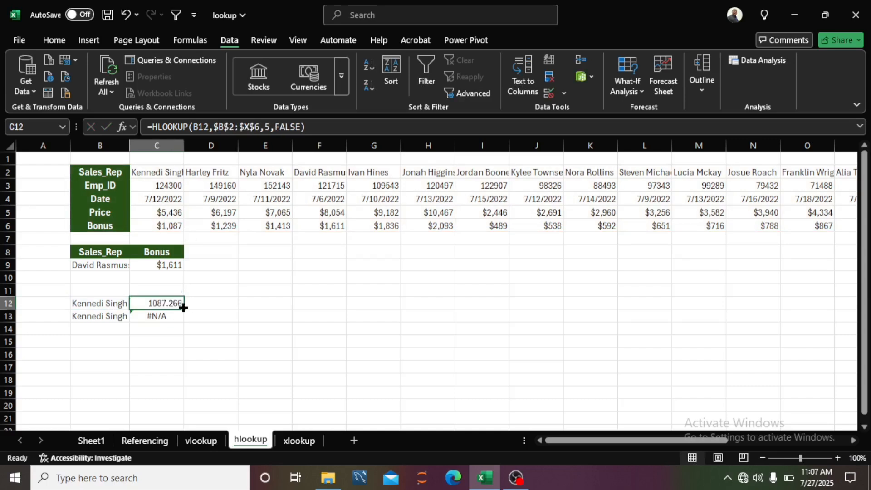
drag(183, 308, 186, 323)
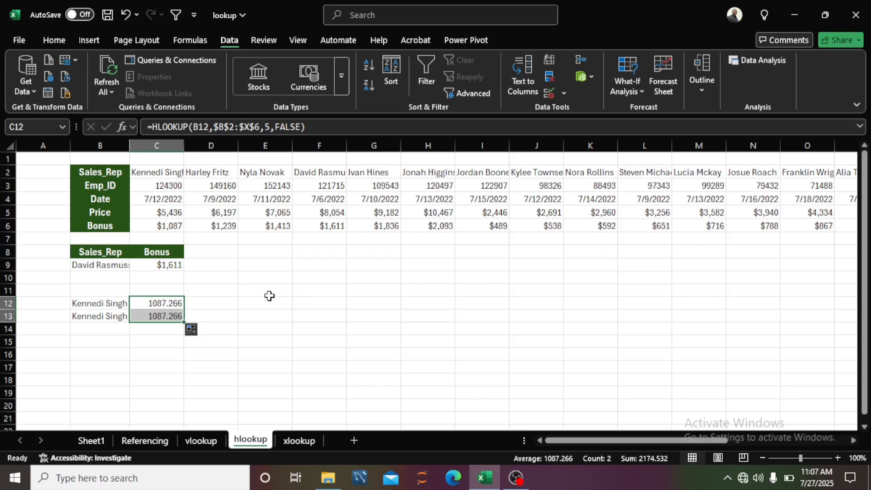
Step: Switch to the xlookup worksheet
click(295, 441)
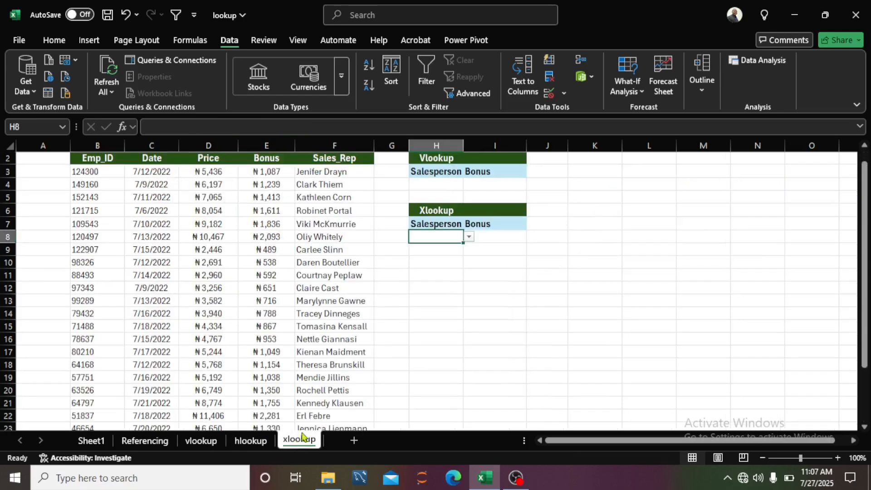
Step: Inspect the salesperson drop-down list in H8 without choosing an entry
click(469, 237)
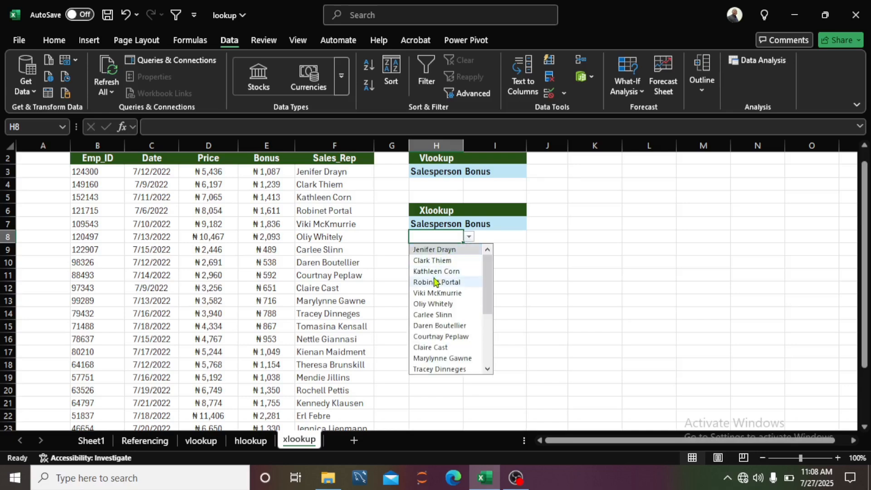
click(456, 236)
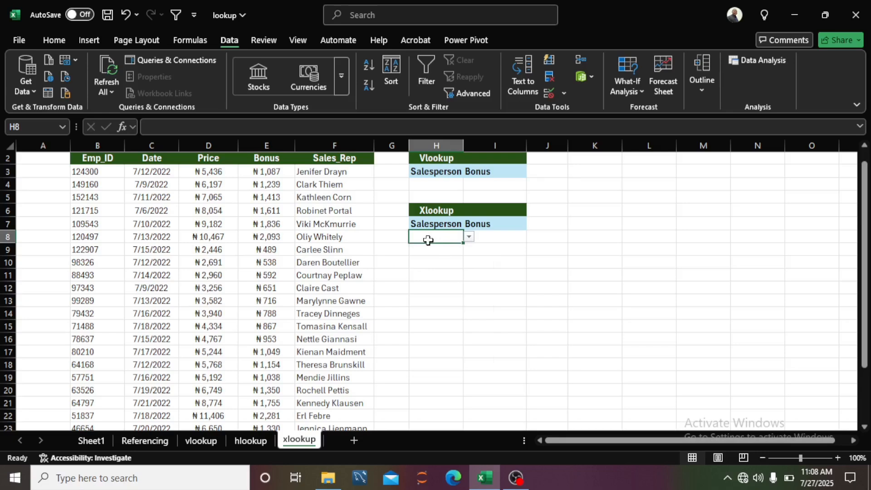
drag(429, 237, 478, 237)
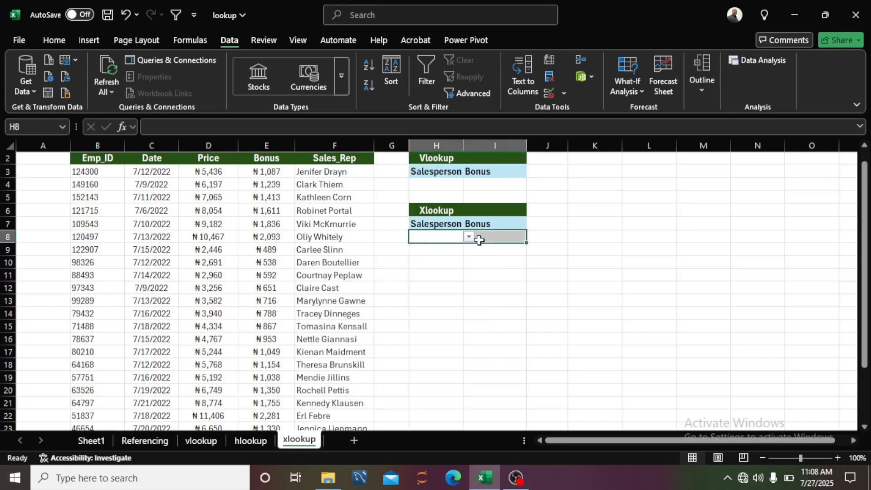
Step: Apply list data validation to H8 with the source =$F$3:$F$24 and check its drop-down choices
click(438, 237)
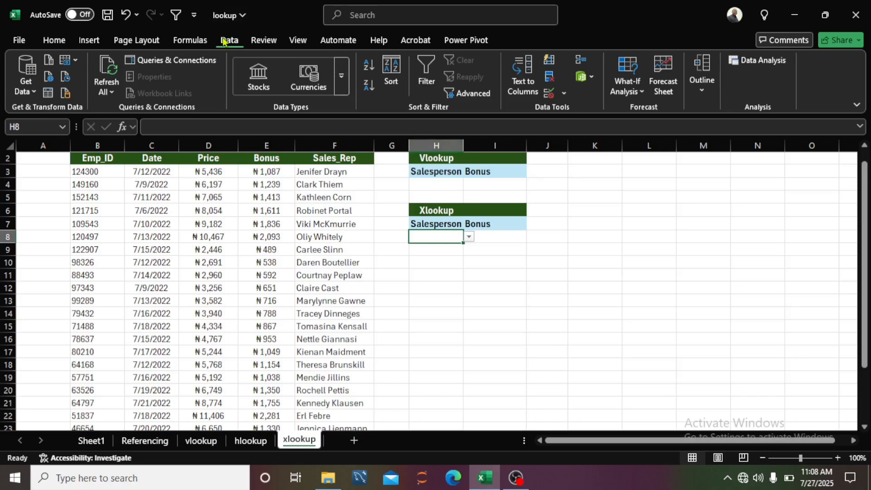
click(564, 94)
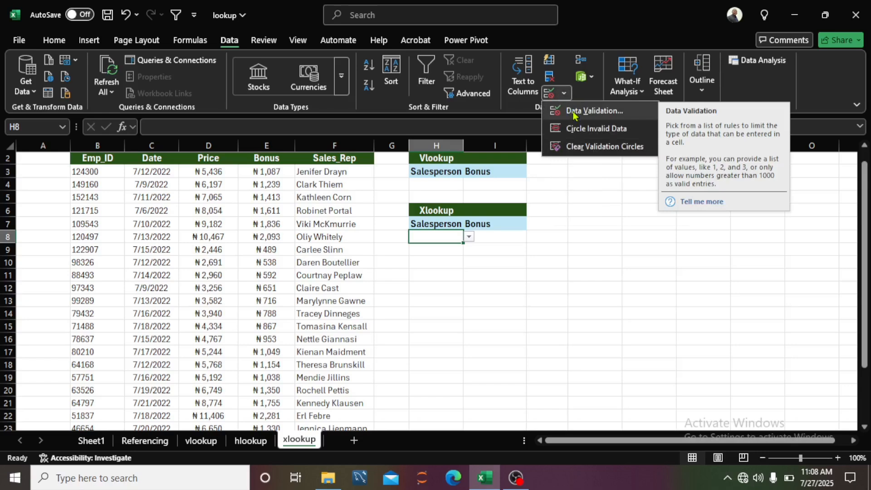
click(574, 113)
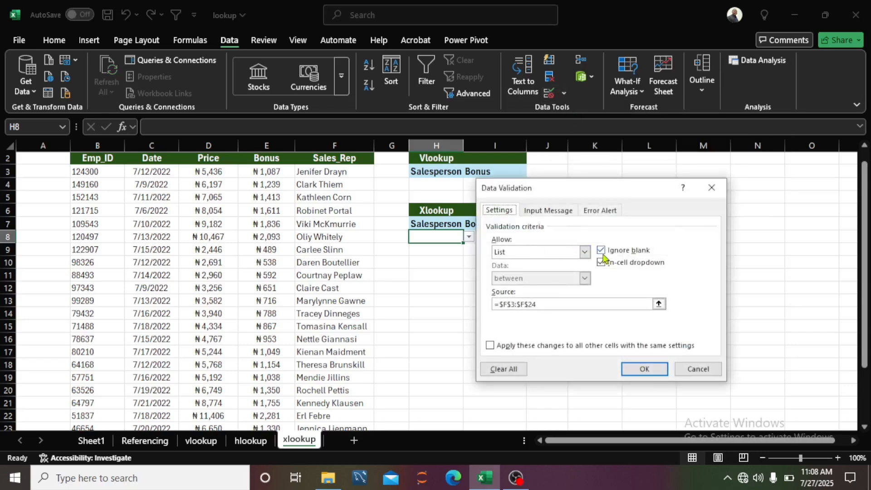
click(584, 252)
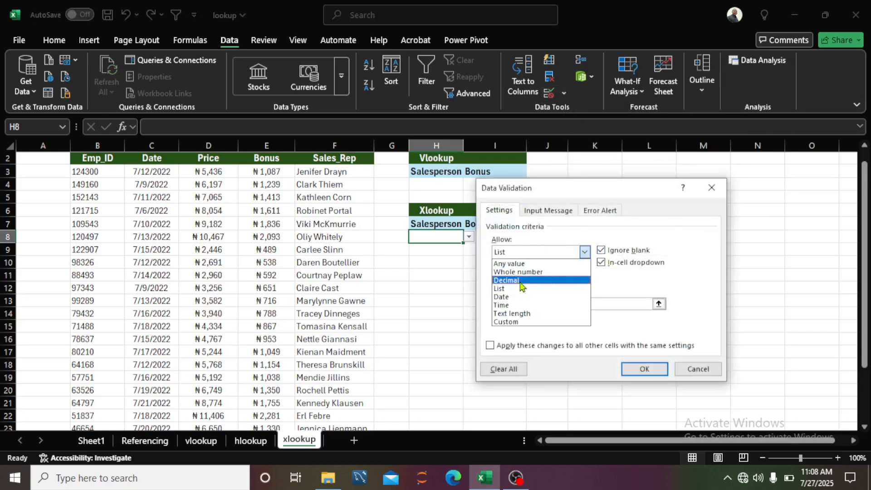
click(540, 289)
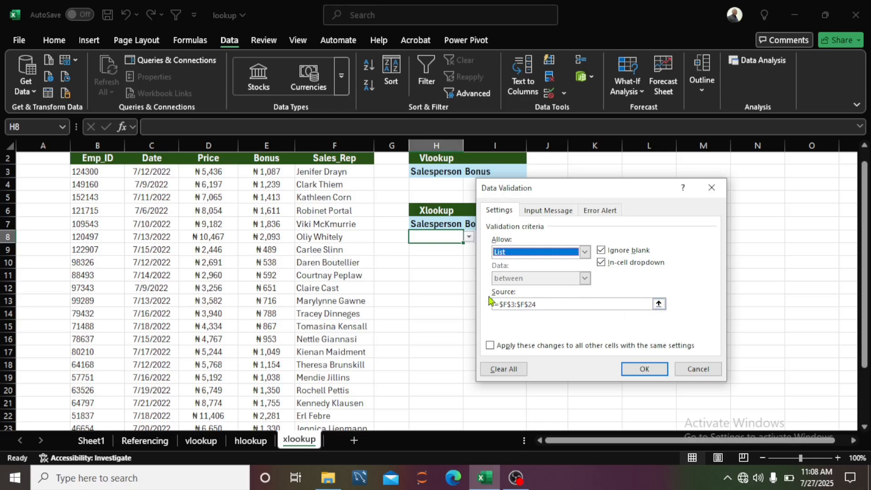
click(658, 304)
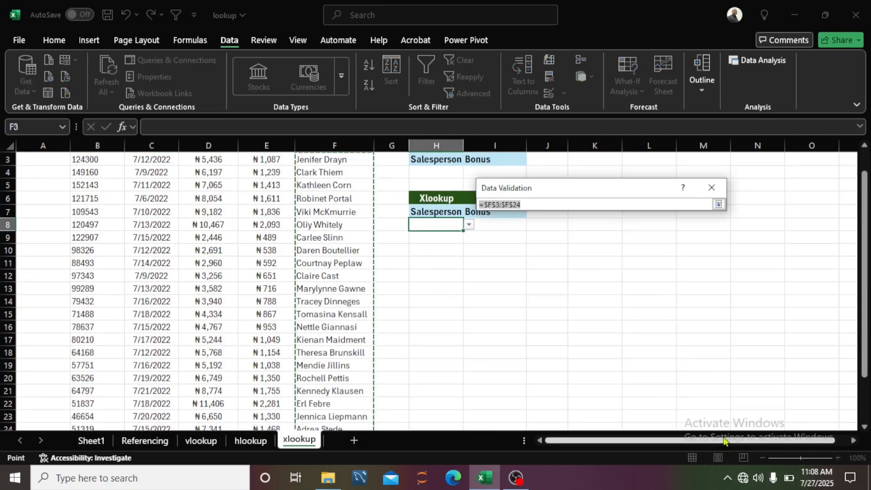
scroll(451, 327, up, 1)
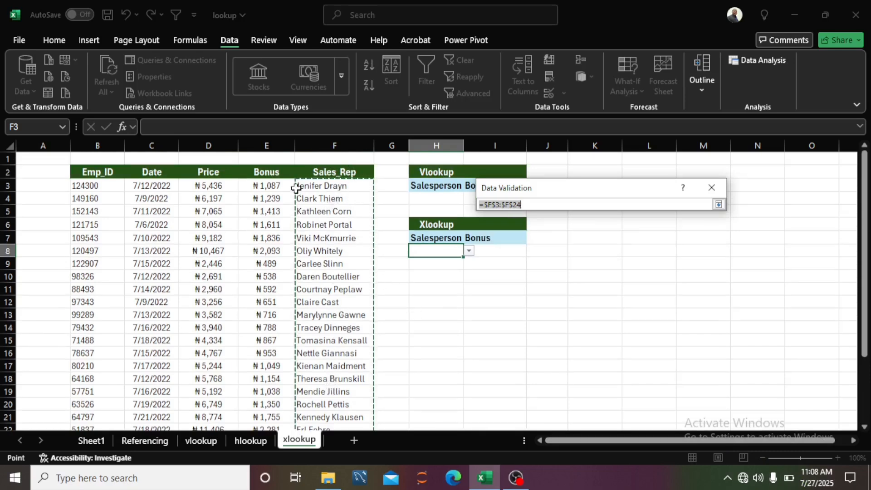
click(718, 205)
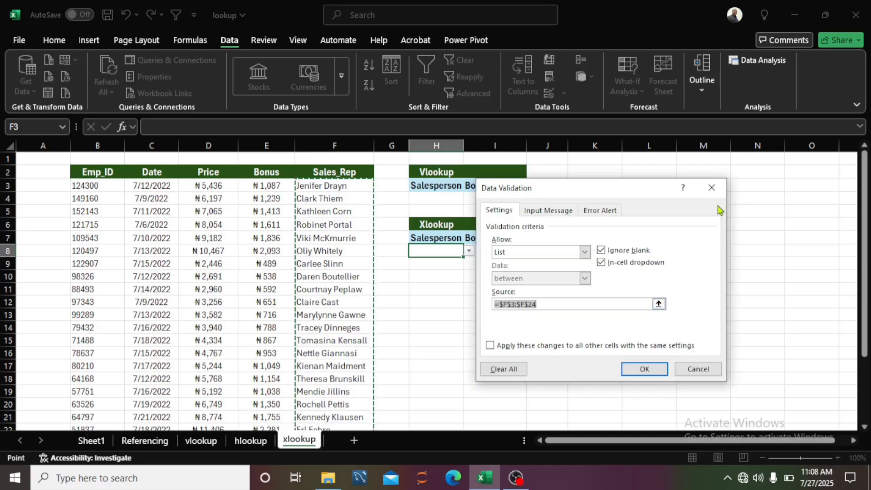
click(644, 368)
click(469, 252)
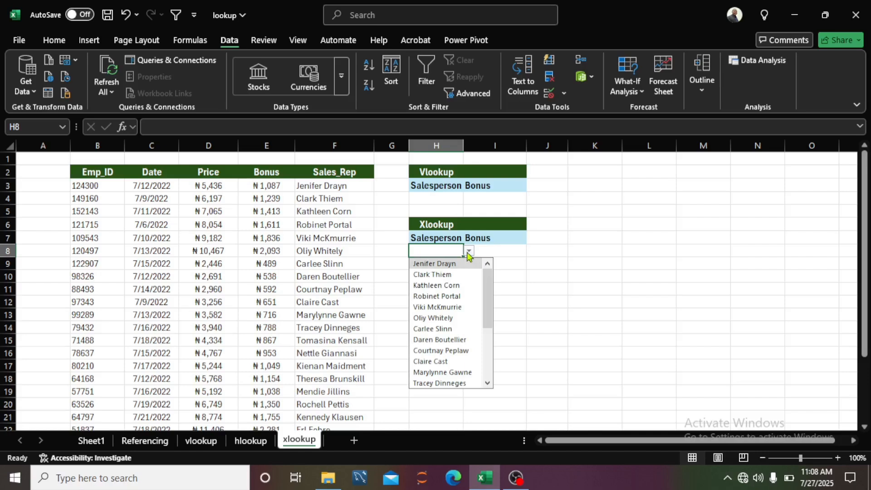
click(468, 251)
Step: Begin an XLOOKUP formula in I8 with H8 as the lookup value and F3:F24 as the lookup array
click(489, 252)
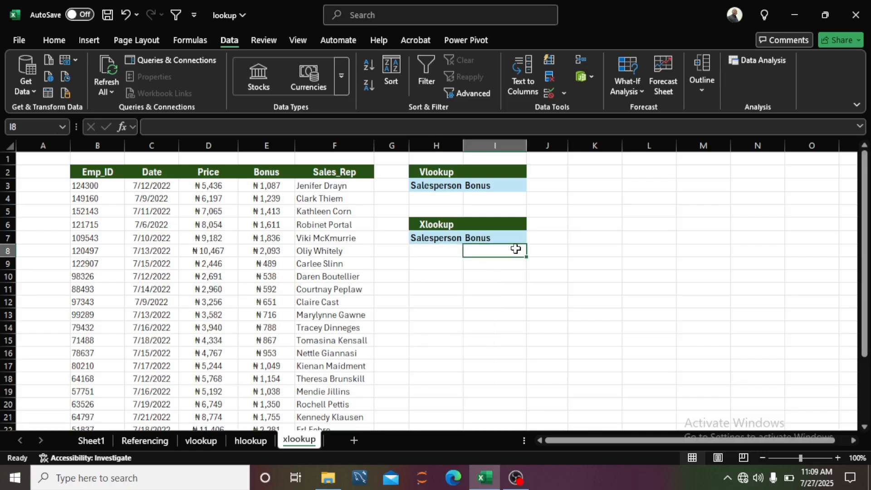
text(=xl)
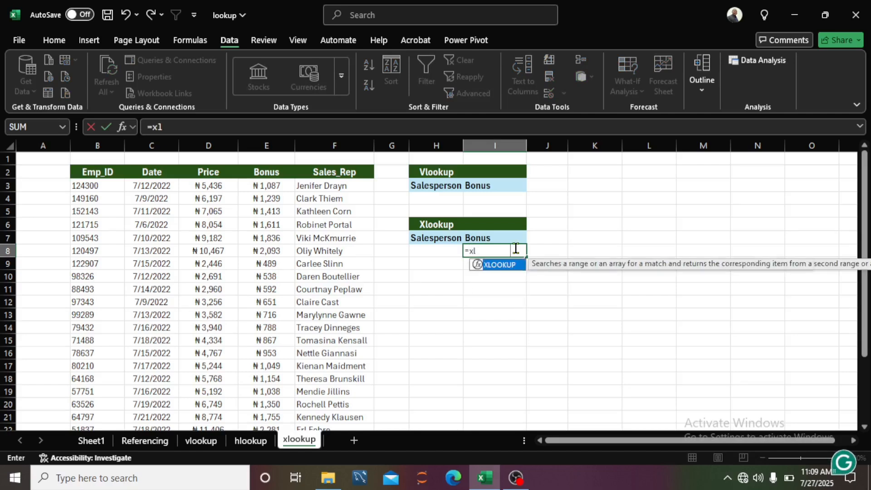
key(Tab)
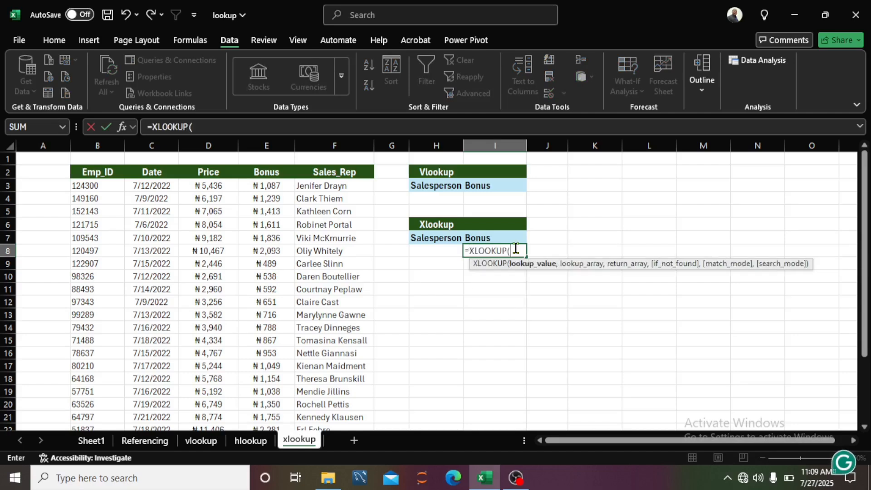
click(438, 248)
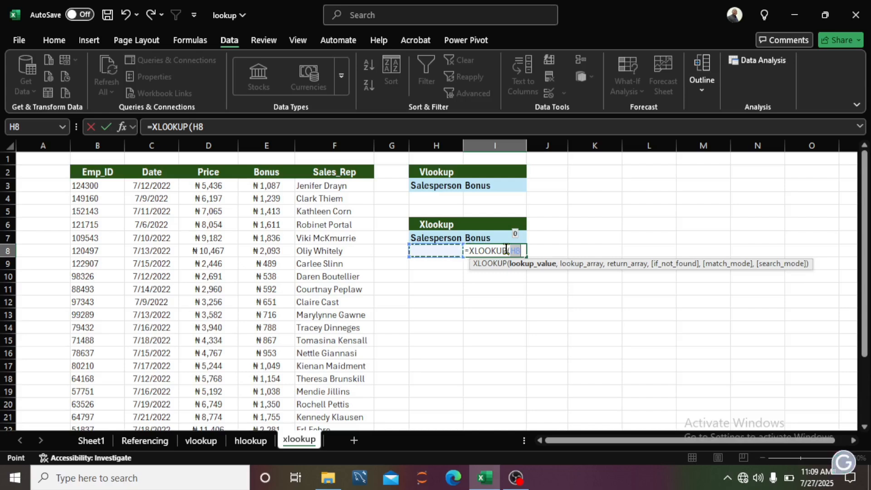
text(,)
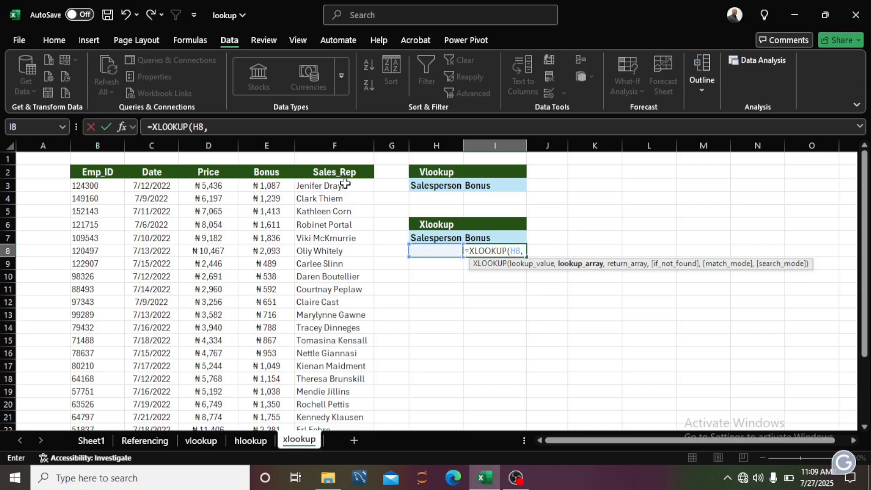
click(345, 184)
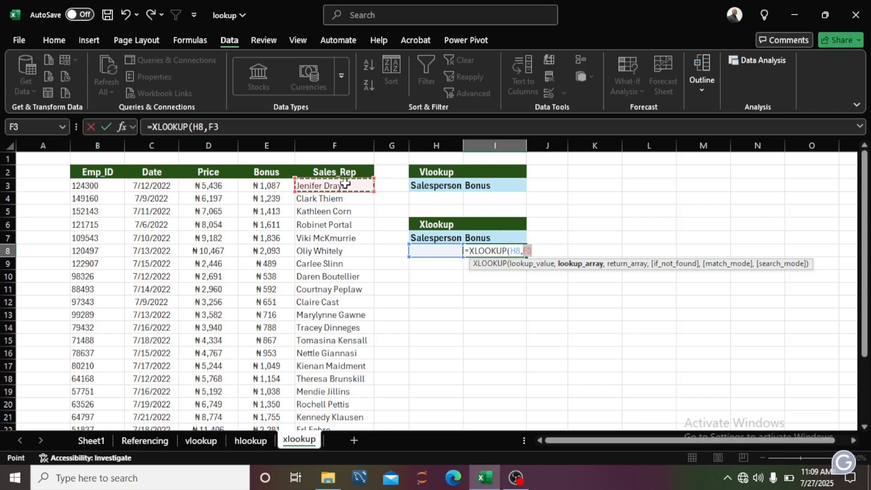
key(ctrl+shift+Down)
text(,)
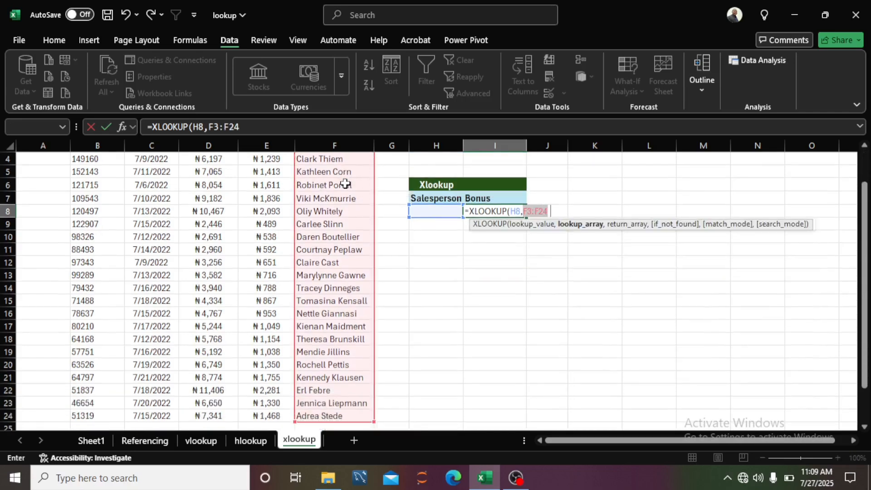
Step: Add E3:E24 as the XLOOKUP return array and "Not Found" as the if_not_found text
drag(866, 295, 865, 258)
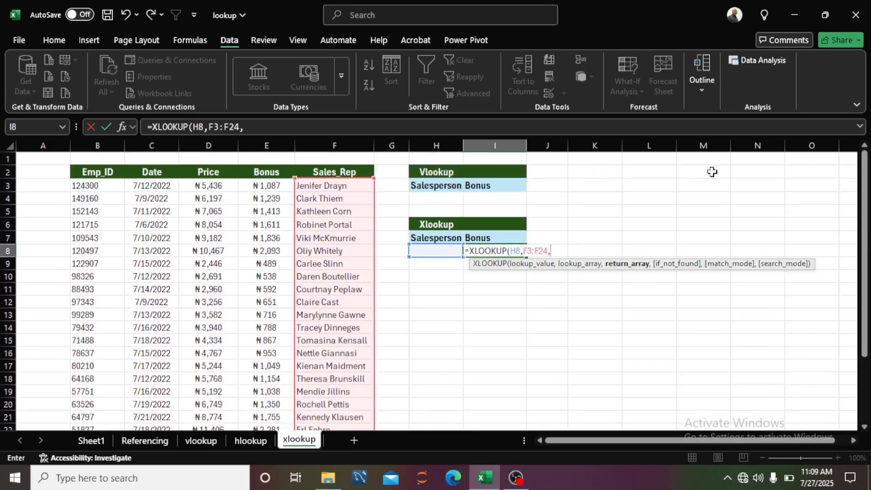
click(271, 186)
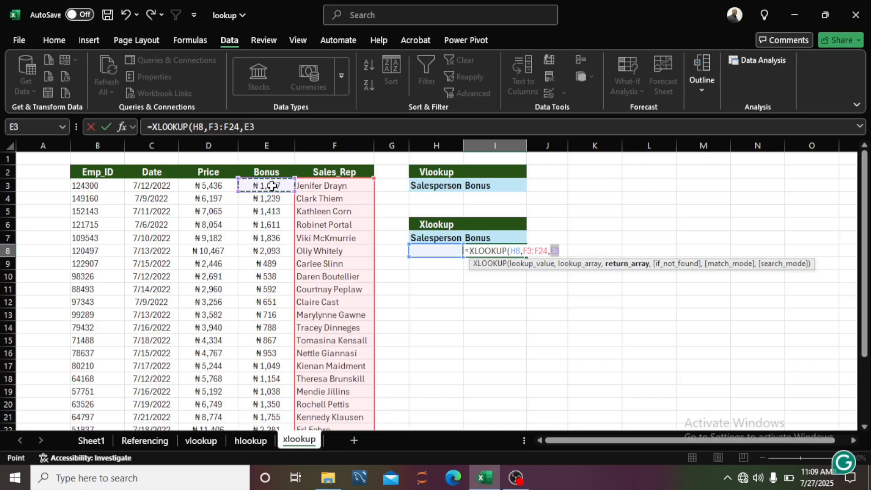
key(ctrl+shift+Down)
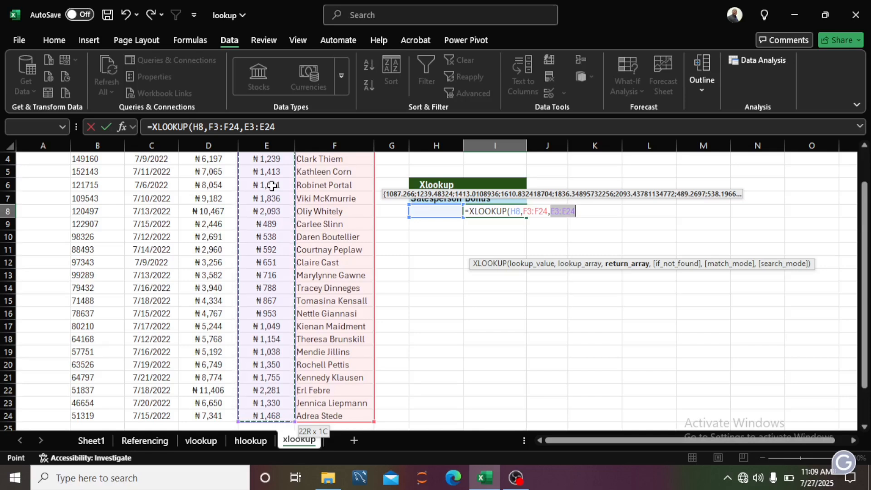
scroll(404, 248, up, 1)
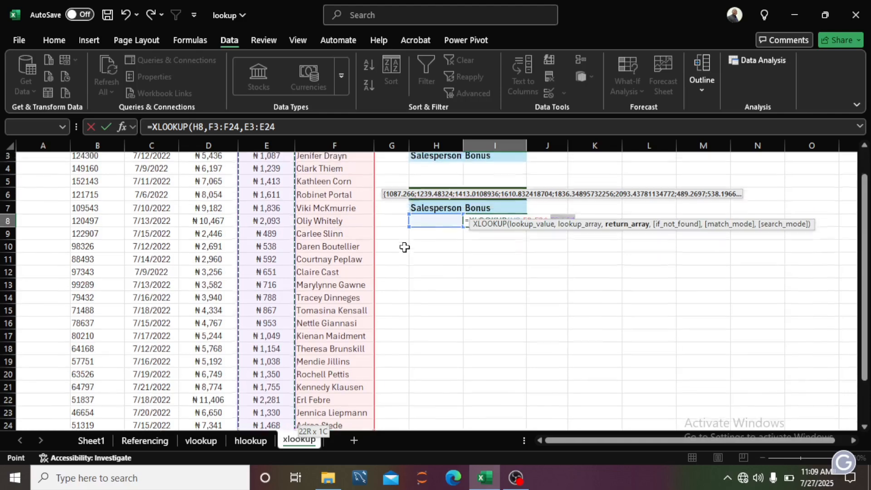
scroll(404, 248, up, 1)
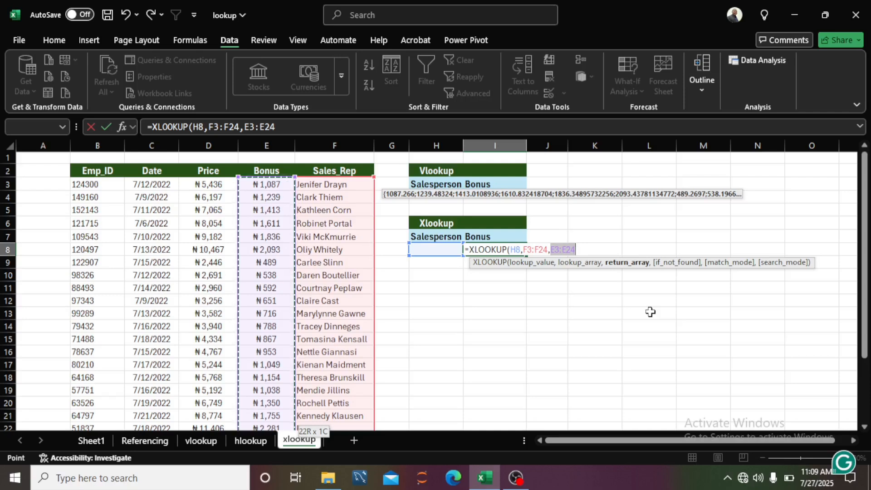
text(,)
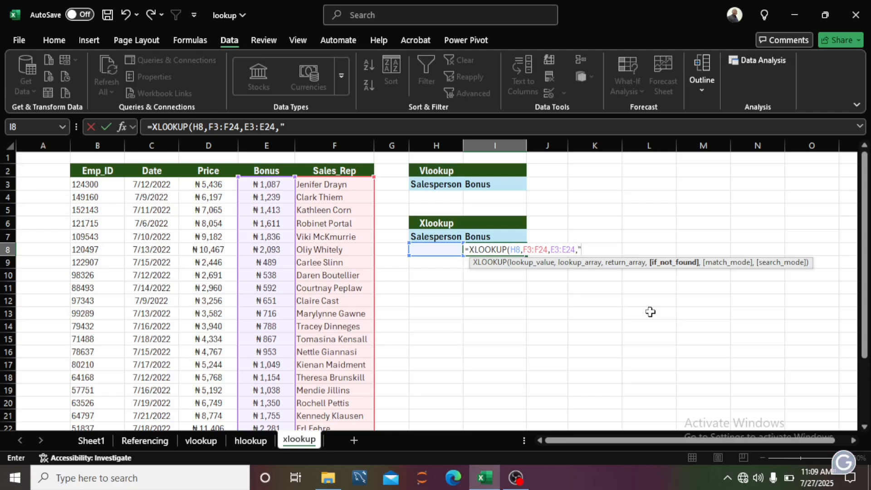
text("Not Found)
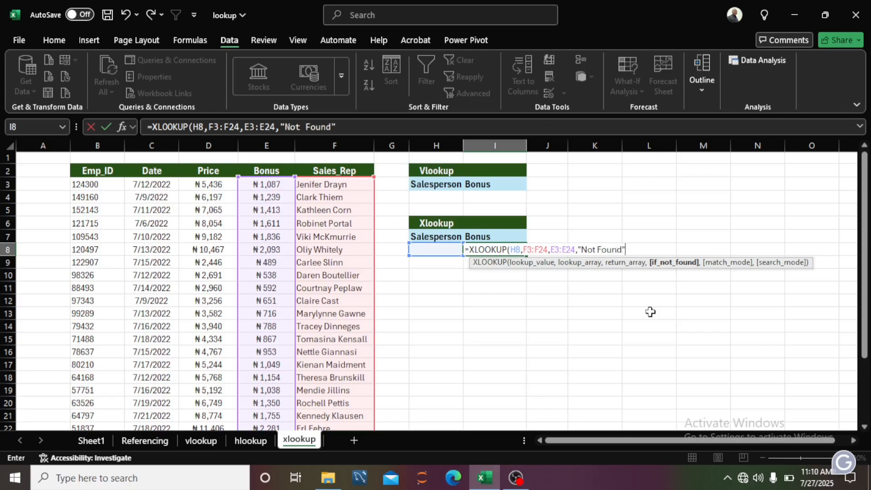
text(",)
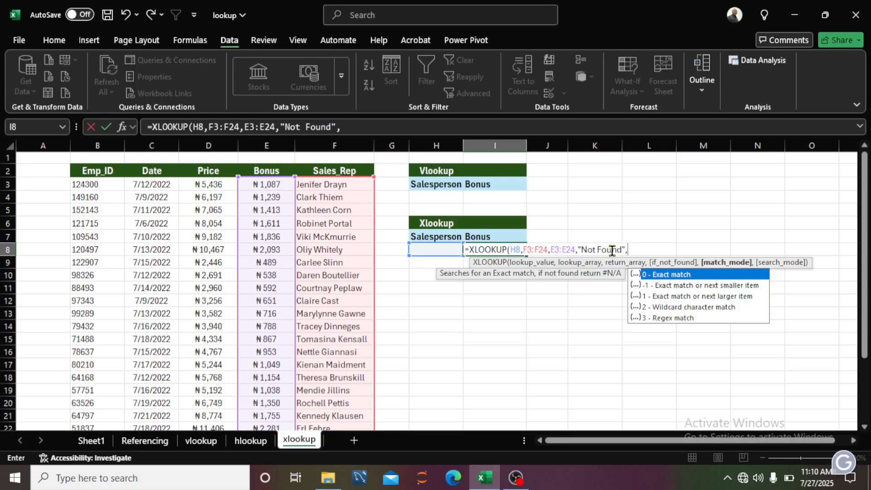
Step: Complete the I8 XLOOKUP formula with match mode 0 (exact match) and search mode 1 (first-to-last)
double_click(658, 275)
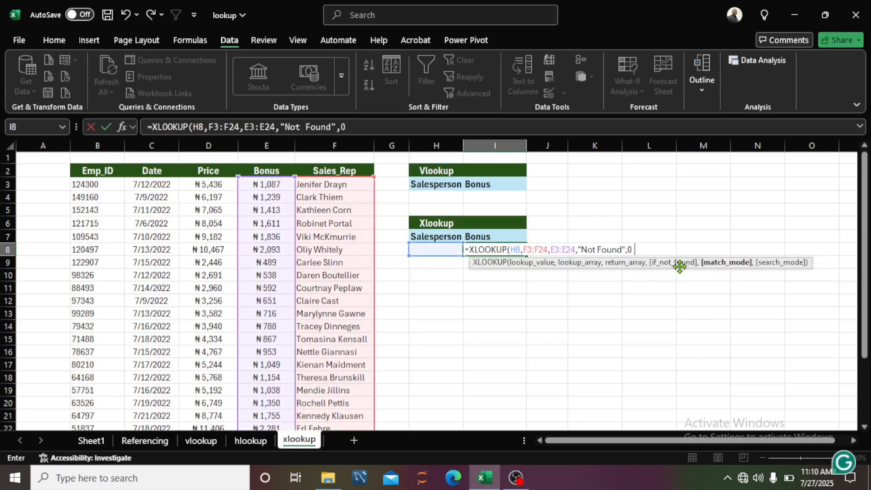
text(,)
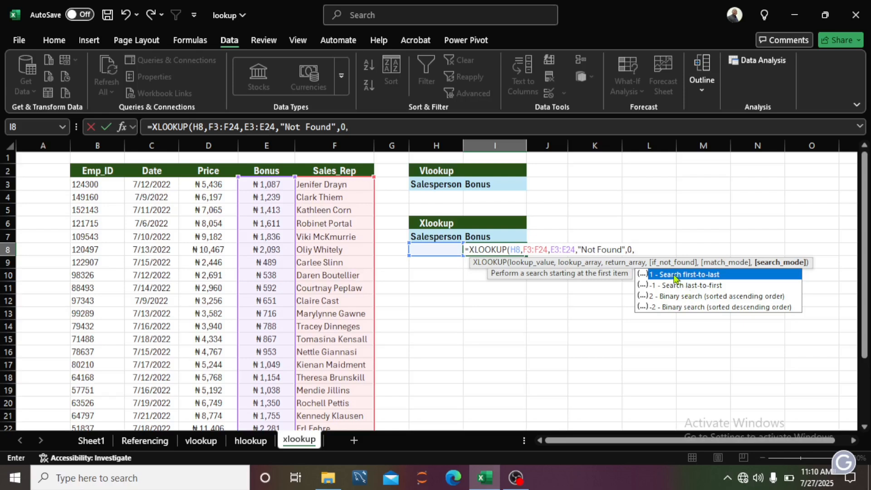
double_click(657, 275)
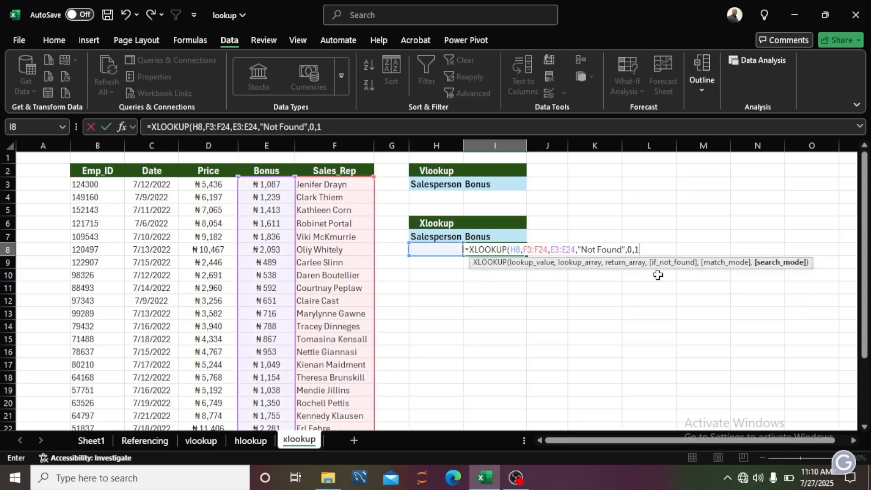
text())
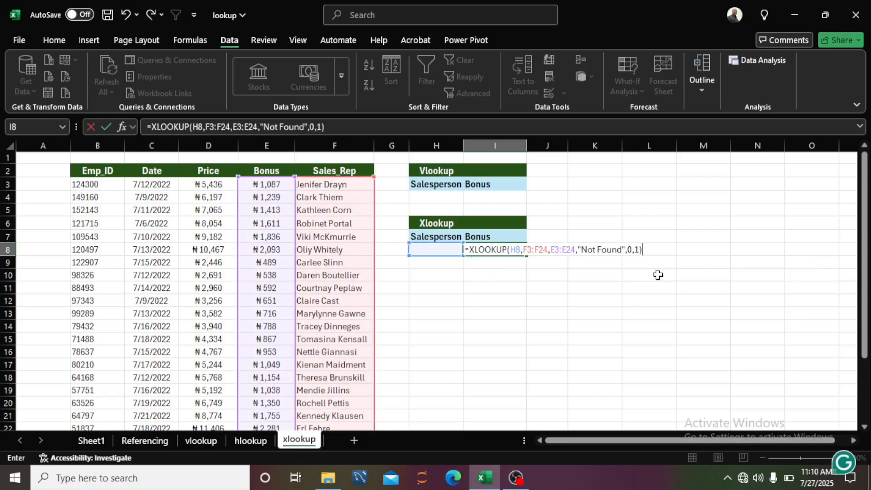
key(Return)
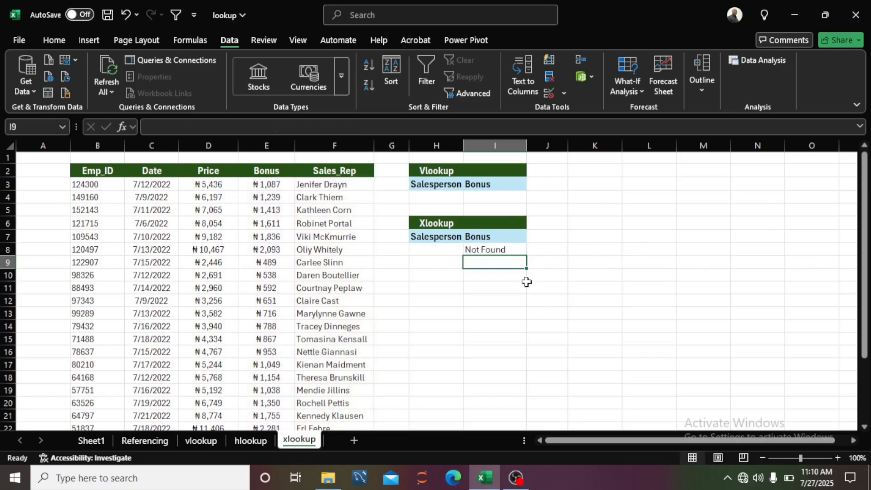
Step: Choose the fourth sales rep from the H8 drop-down list as the XLOOKUP lookup value
click(495, 249)
click(444, 250)
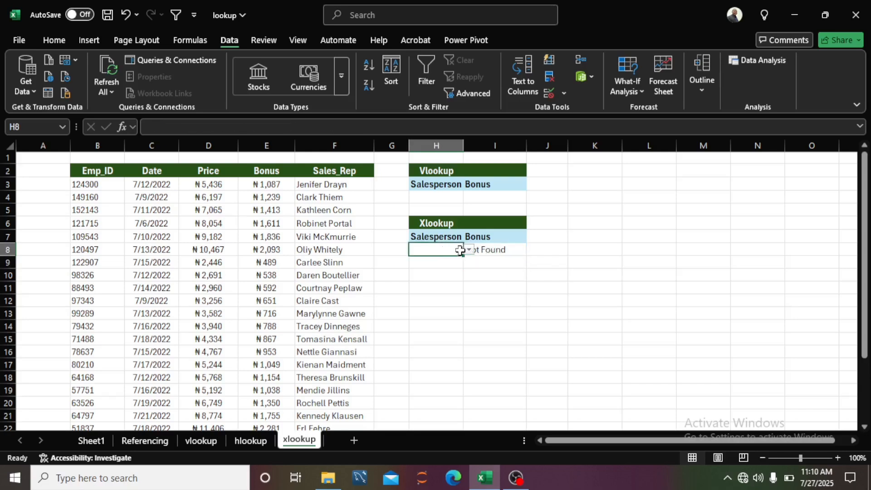
click(468, 249)
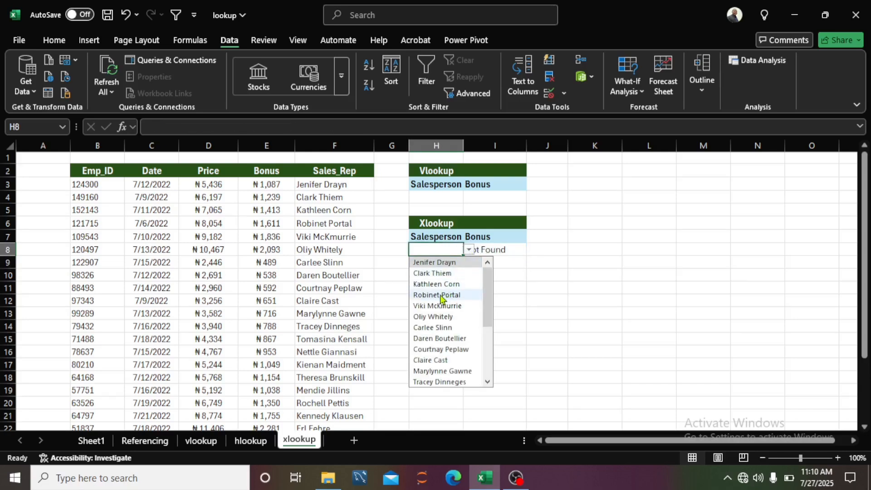
click(437, 295)
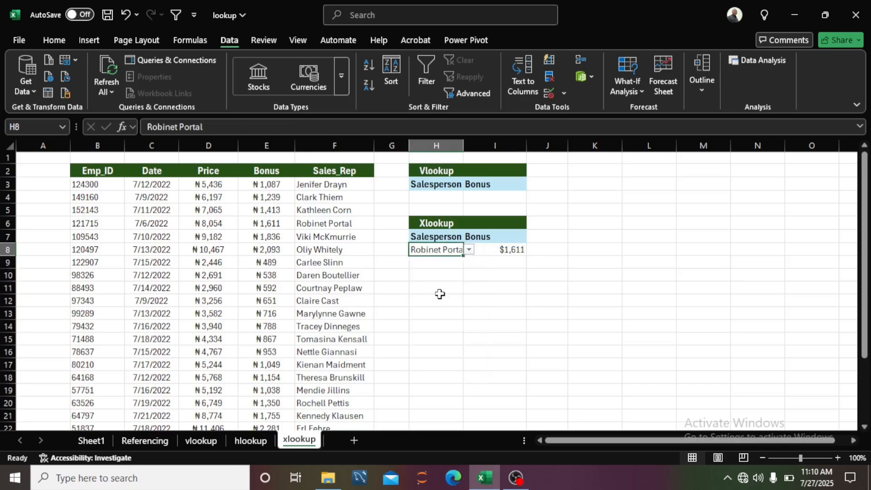
Step: Test the XLOOKUP by switching the H8 drop-down to the seventh, the fourth and finally the ninth sales rep in the list
click(469, 249)
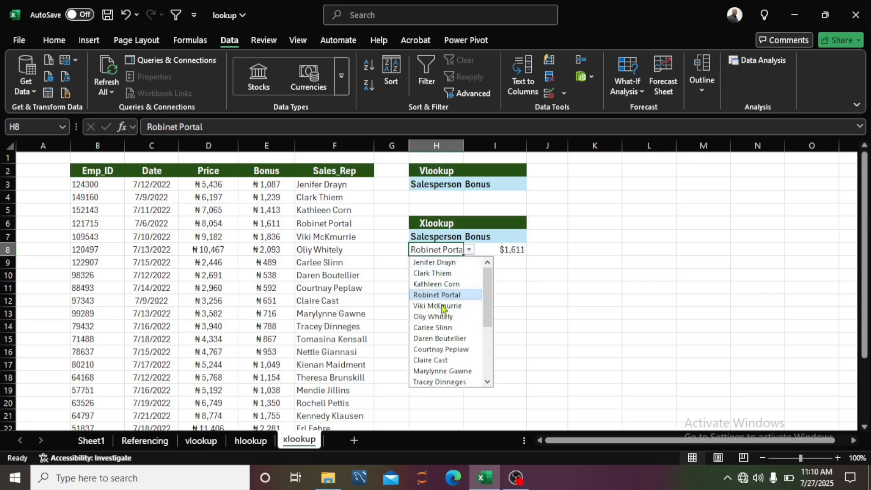
click(446, 327)
click(469, 251)
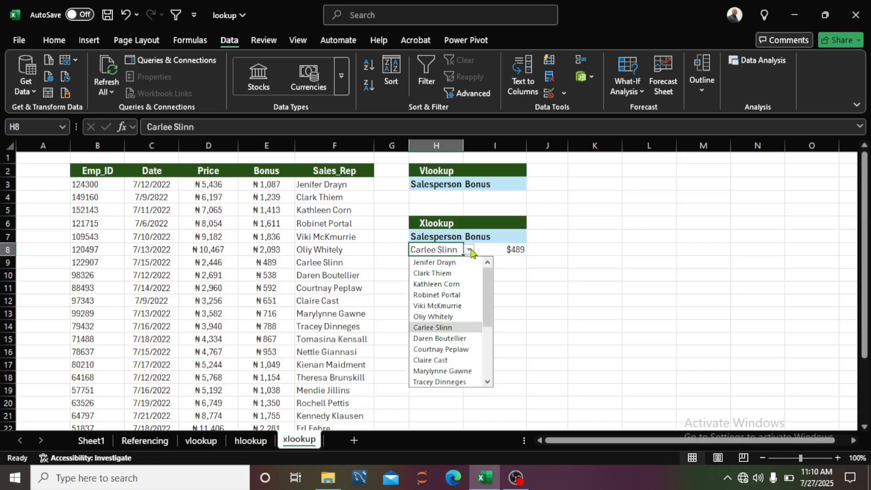
click(442, 295)
click(469, 251)
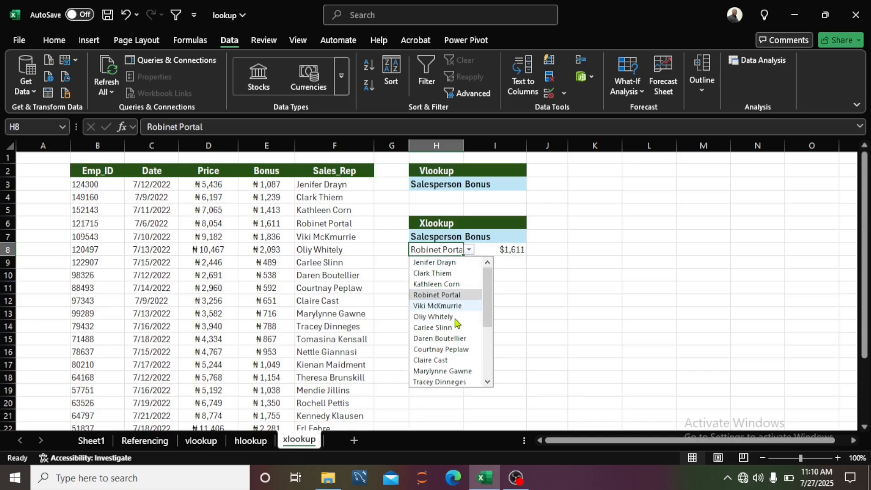
click(445, 350)
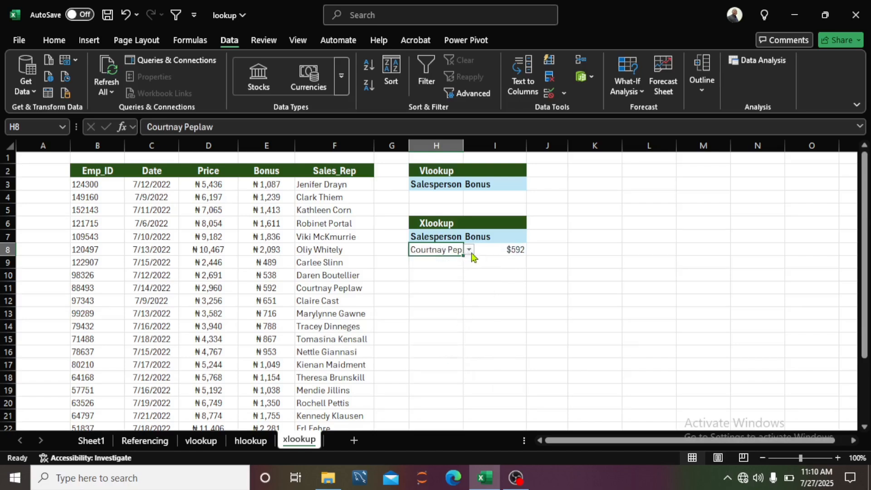
Step: Choose a sales rep near the end of the H8 drop-down list as the XLOOKUP lookup value
click(468, 250)
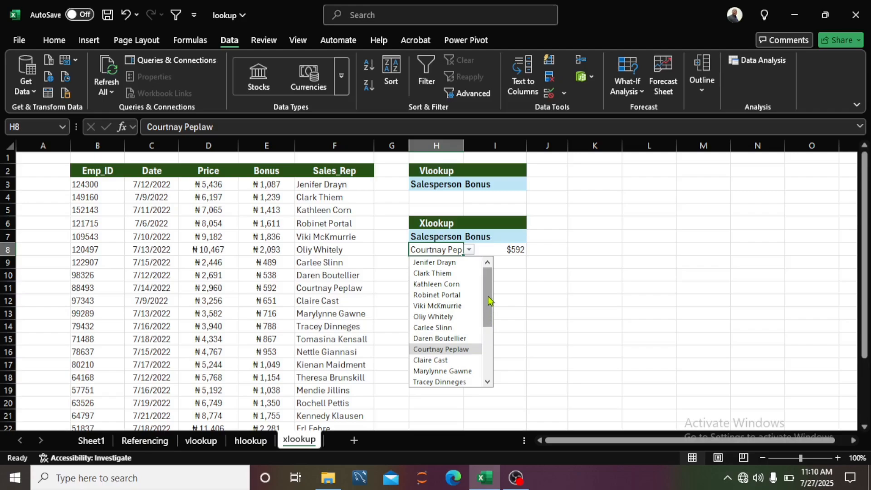
drag(488, 301, 487, 352)
click(435, 371)
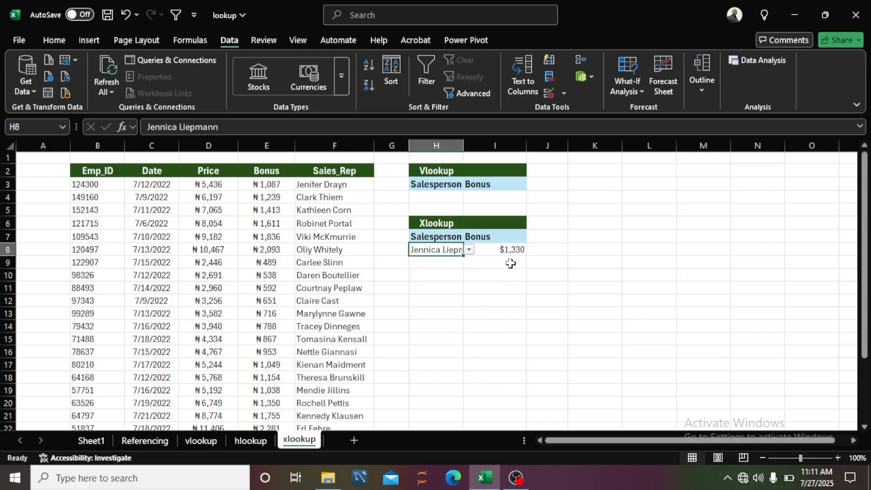